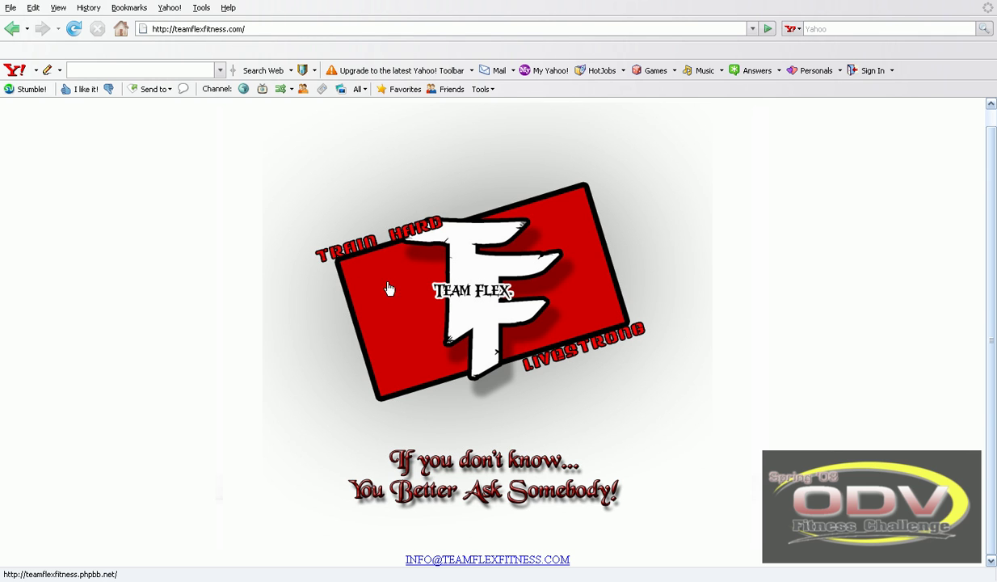
# - Open the TeamFlexFitness forum from the Team Flex logo and go to the Register page
pyautogui.click(470, 294)
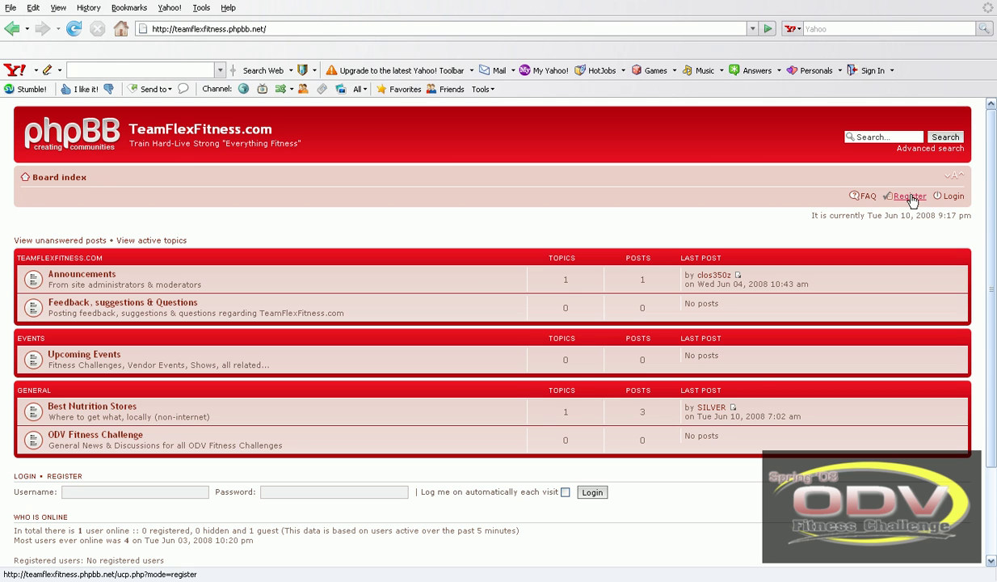
pyautogui.click(912, 197)
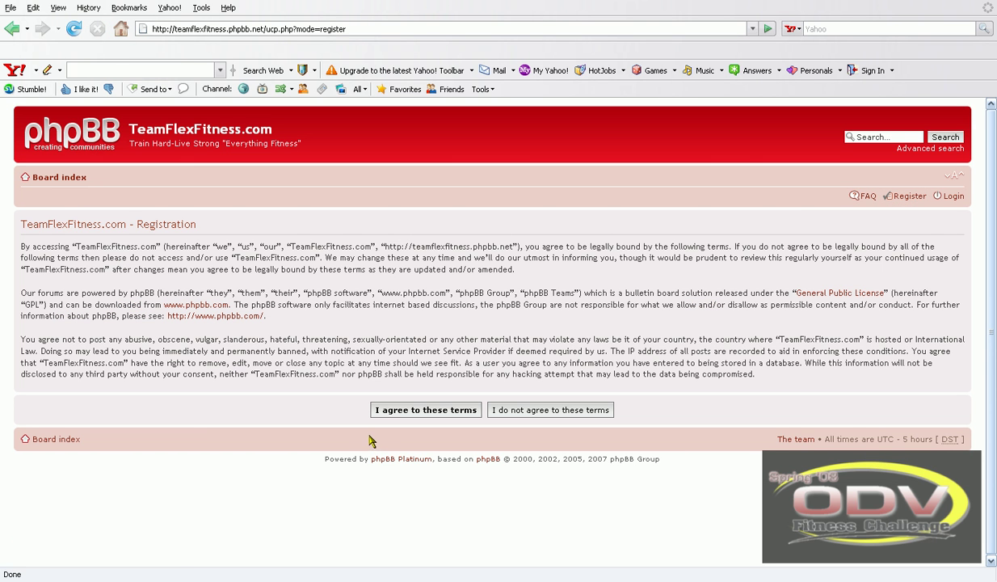
# - Accept the registration terms and look over the username, e-mail and password fields
pyautogui.click(429, 412)
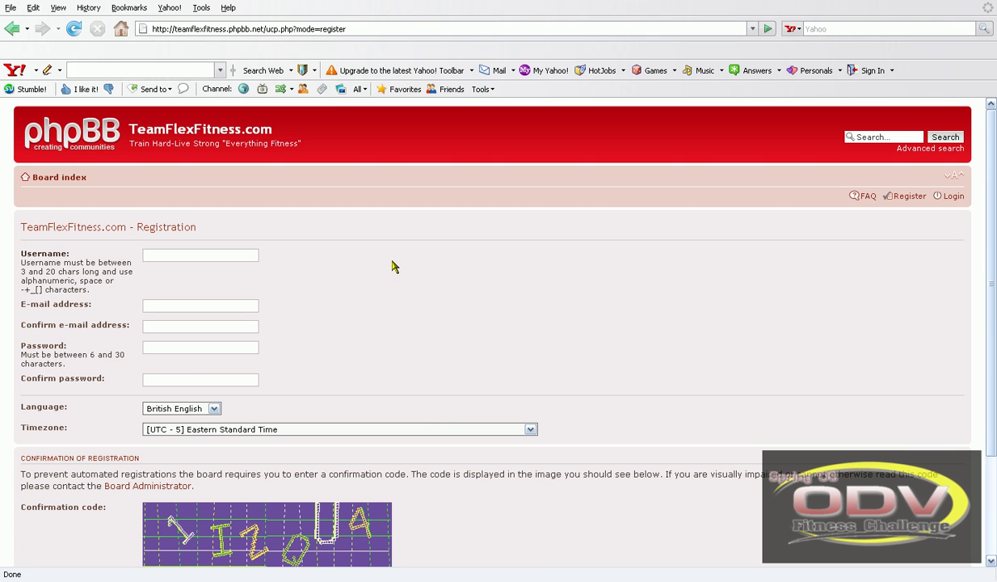
pyautogui.scroll(-3, 396, 267)
pyautogui.scroll(1, 394, 267)
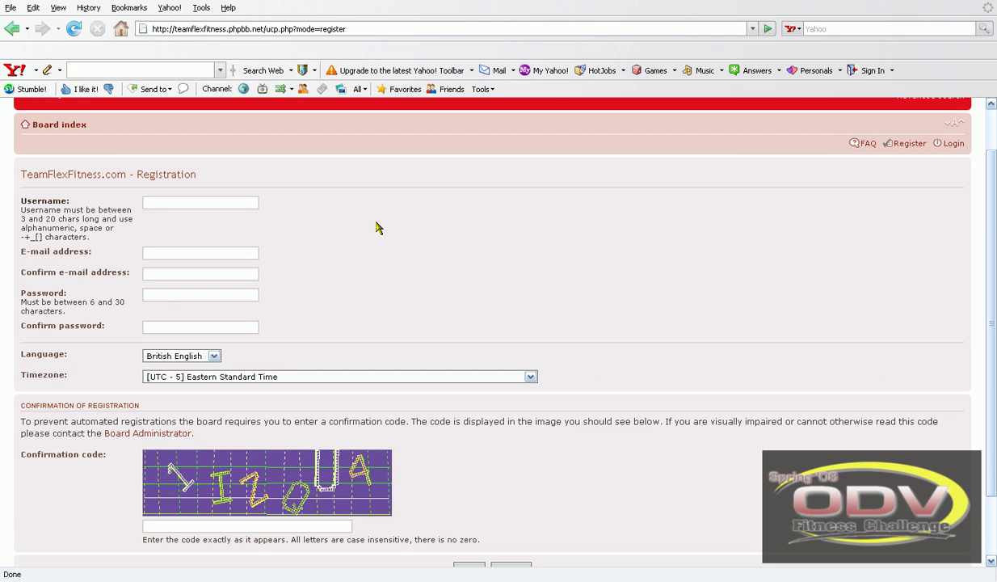
pyautogui.scroll(1, 376, 228)
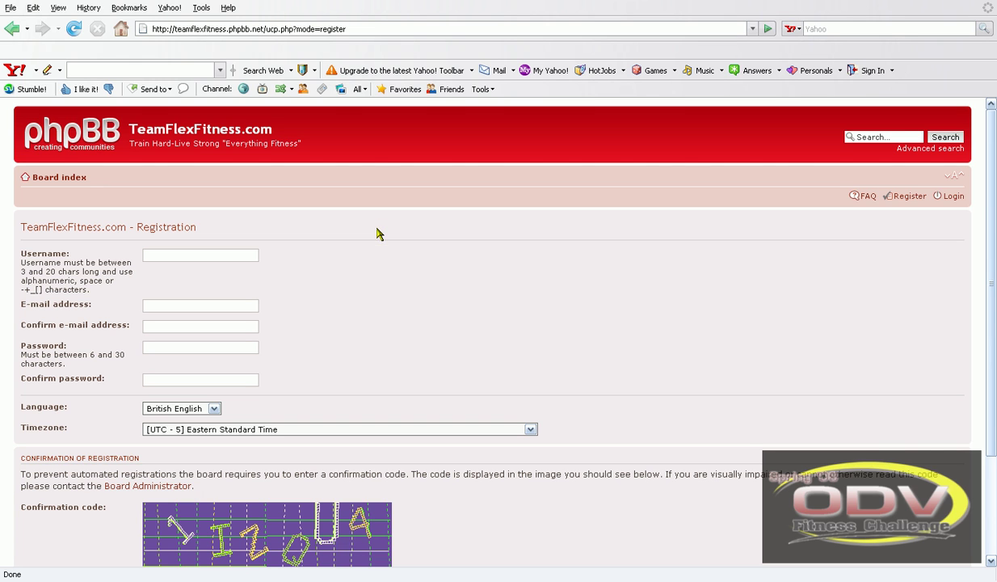
pyautogui.click(177, 253)
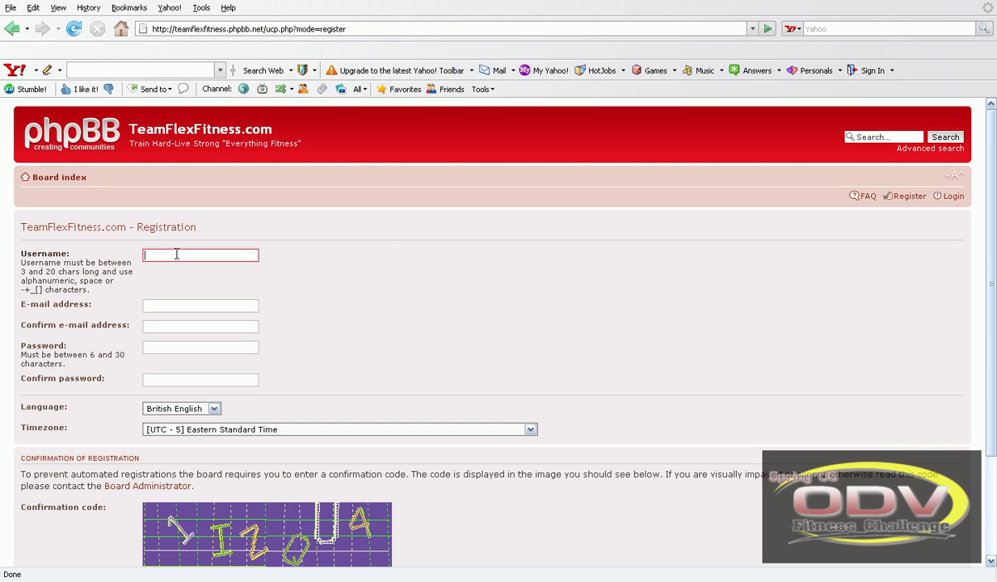
pyautogui.click(178, 304)
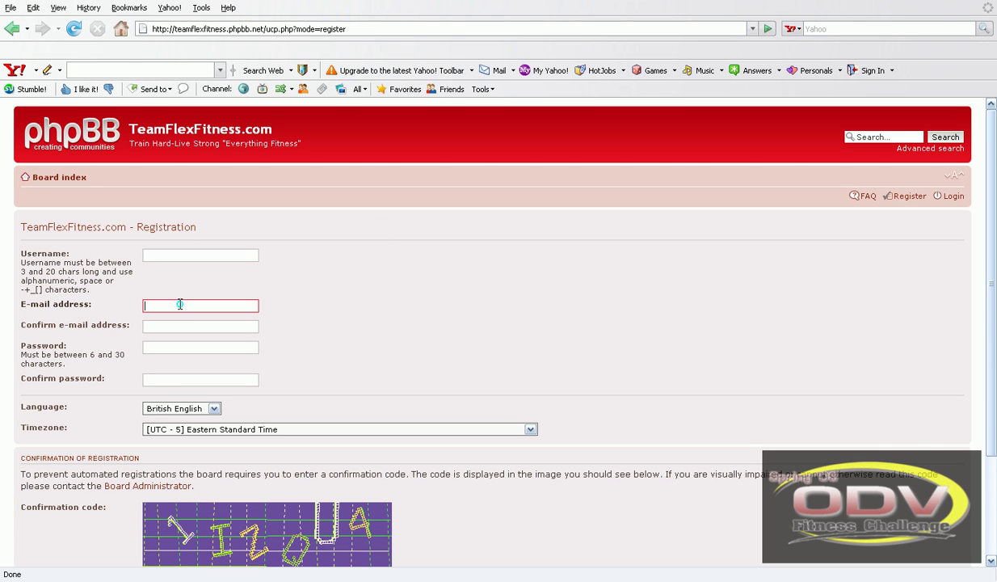
pyautogui.click(182, 325)
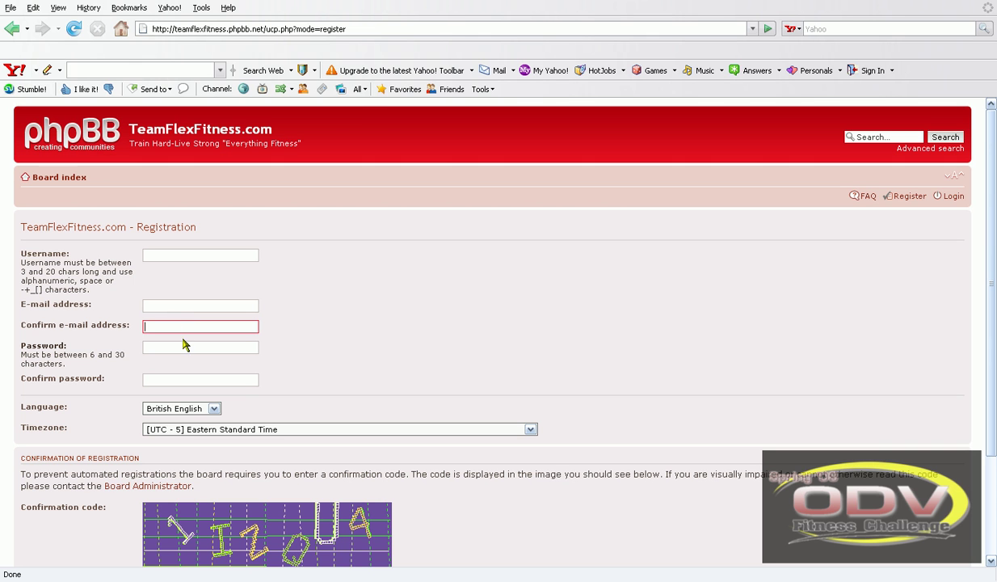
pyautogui.click(178, 346)
pyautogui.click(169, 378)
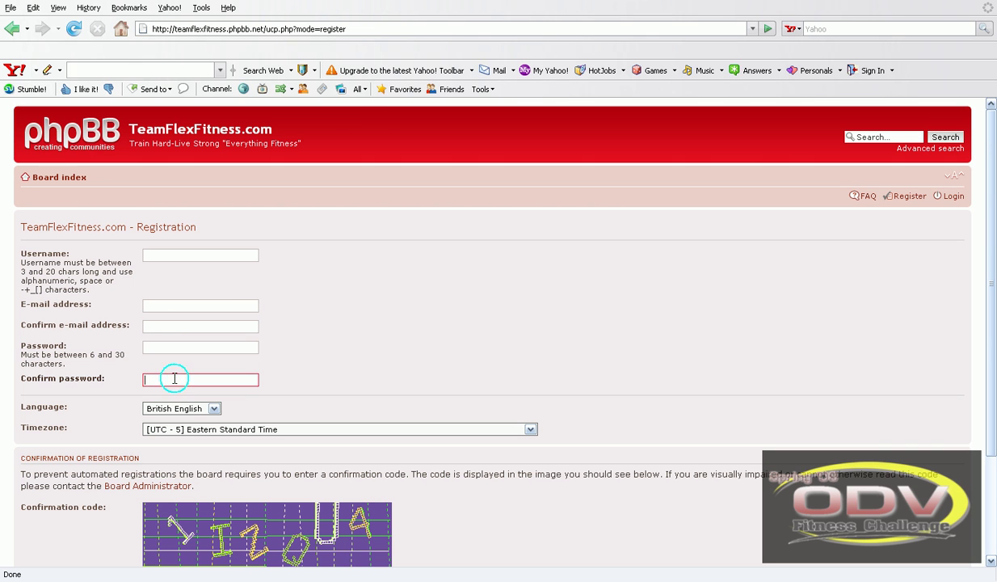
pyautogui.scroll(-3, 240, 286)
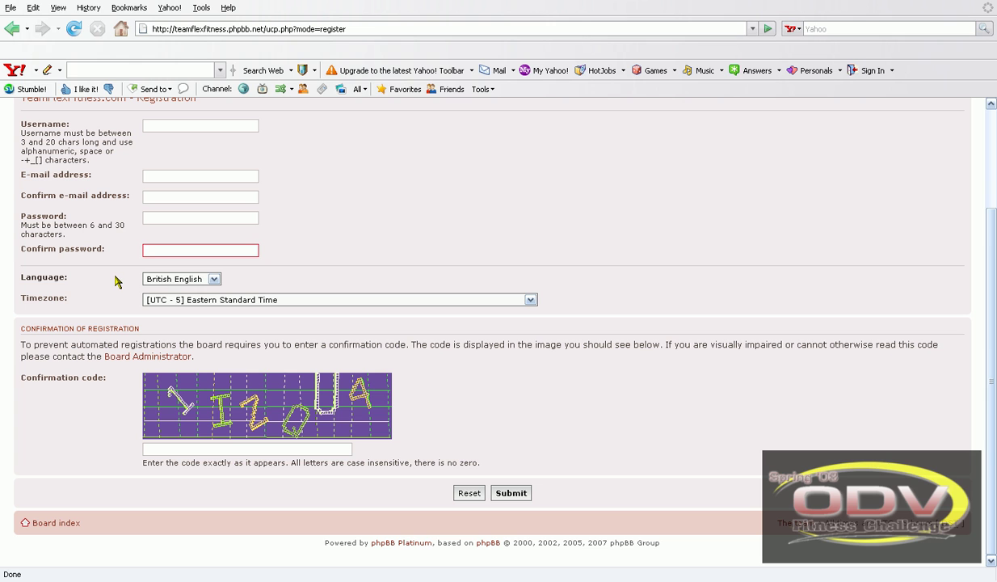
pyautogui.click(115, 281)
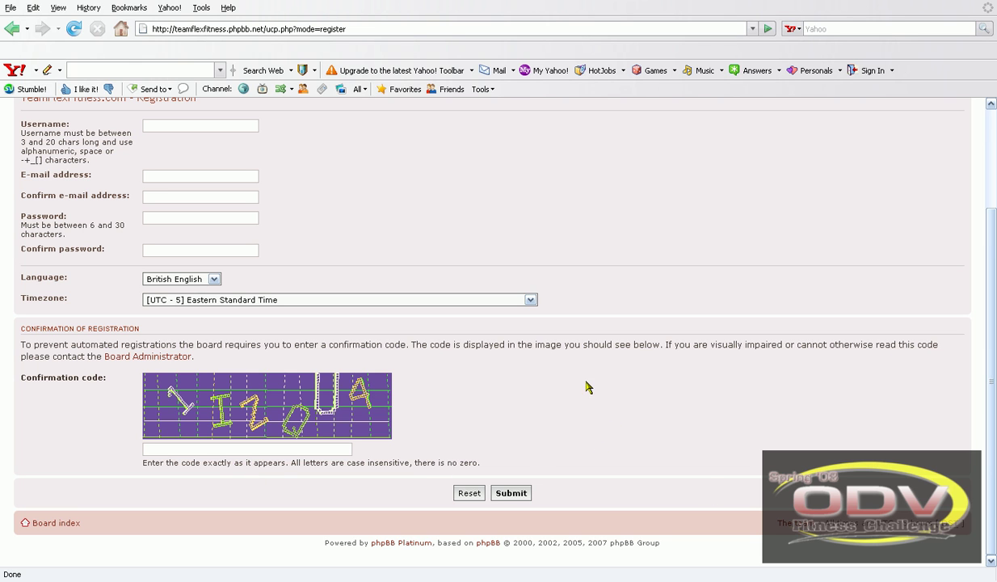
# - Leave the registration form unfilled and return to the board index
pyautogui.scroll(1, 550, 486)
pyautogui.scroll(2, 550, 487)
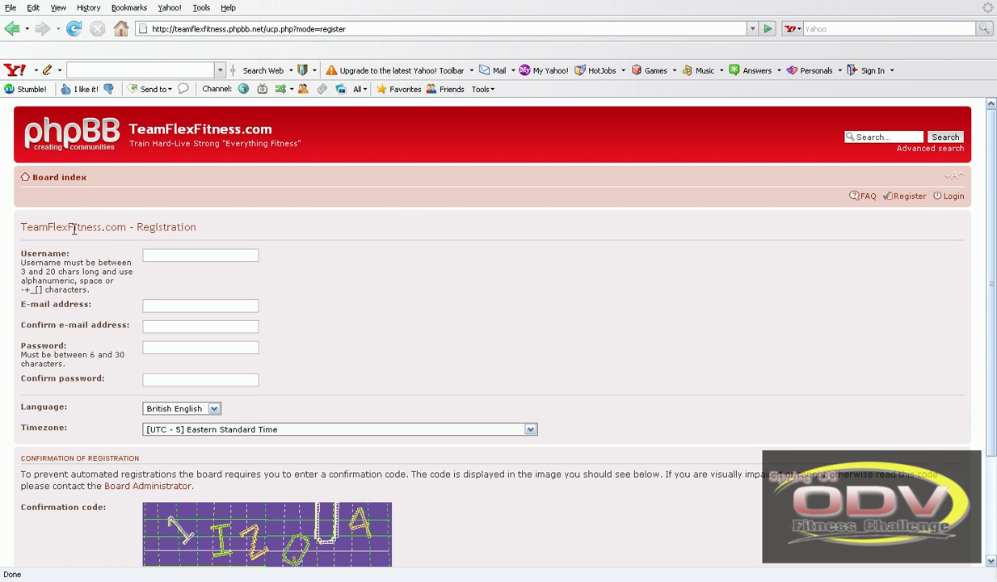
pyautogui.click(59, 177)
pyautogui.scroll(-3, 392, 287)
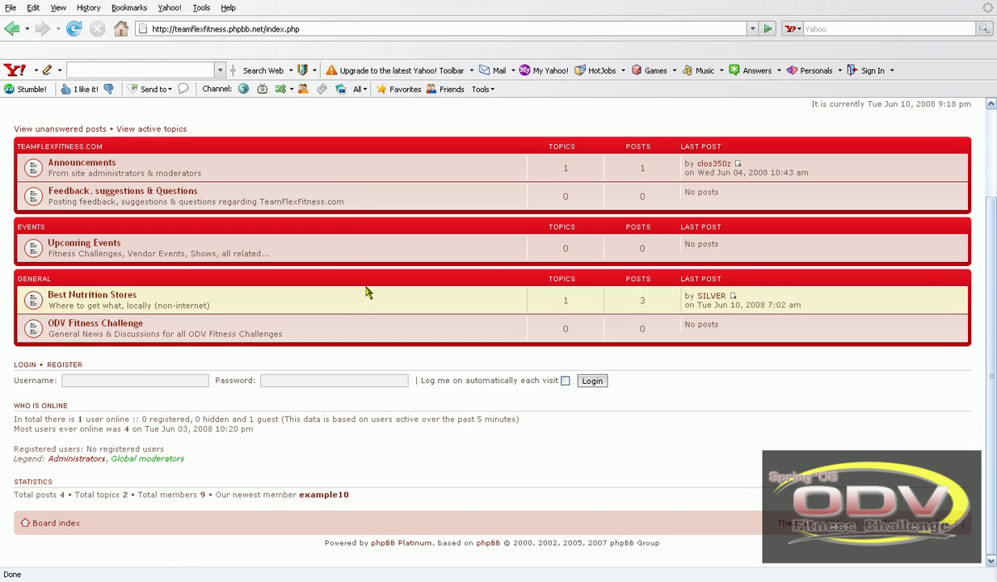
# - Log in from the index Login box with the member's username and account password
pyautogui.click(126, 379)
pyautogui.click(125, 377)
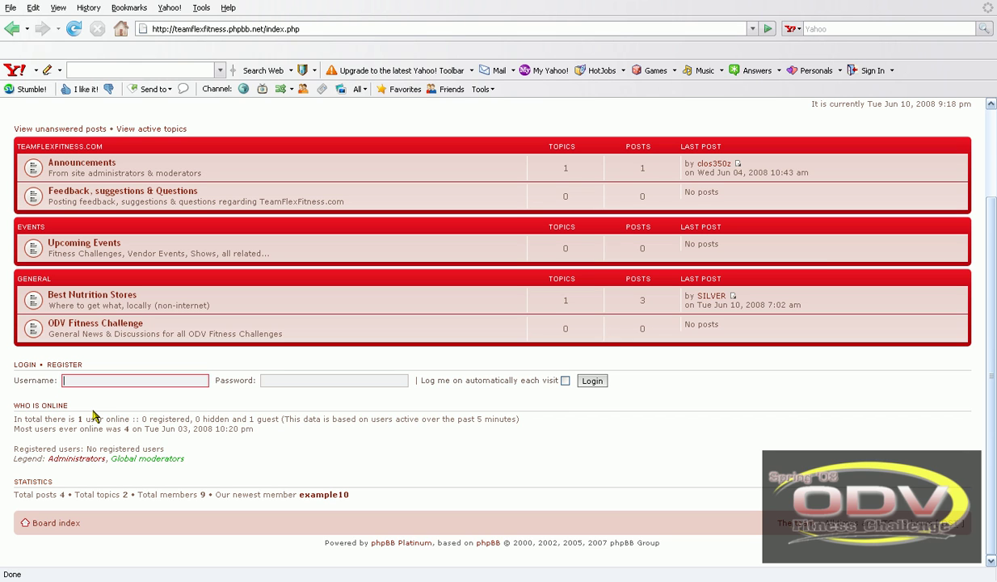
pyautogui.write('clos350z')
pyautogui.press('Tab')
pyautogui.write('***')
pyautogui.press('BackSpace')
pyautogui.press('BackSpace')
pyautogui.press('BackSpace')
pyautogui.write('*******')
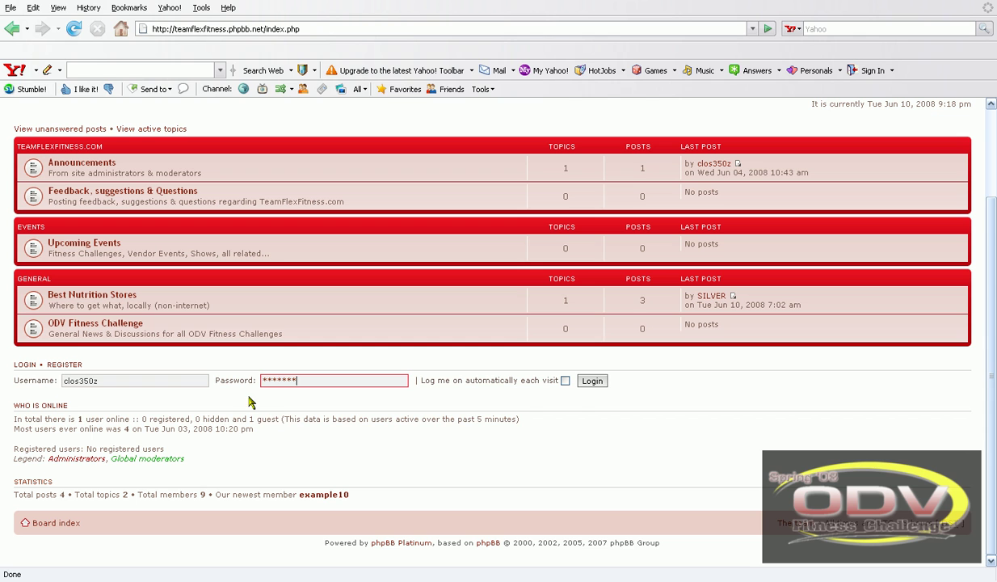
pyautogui.click(588, 381)
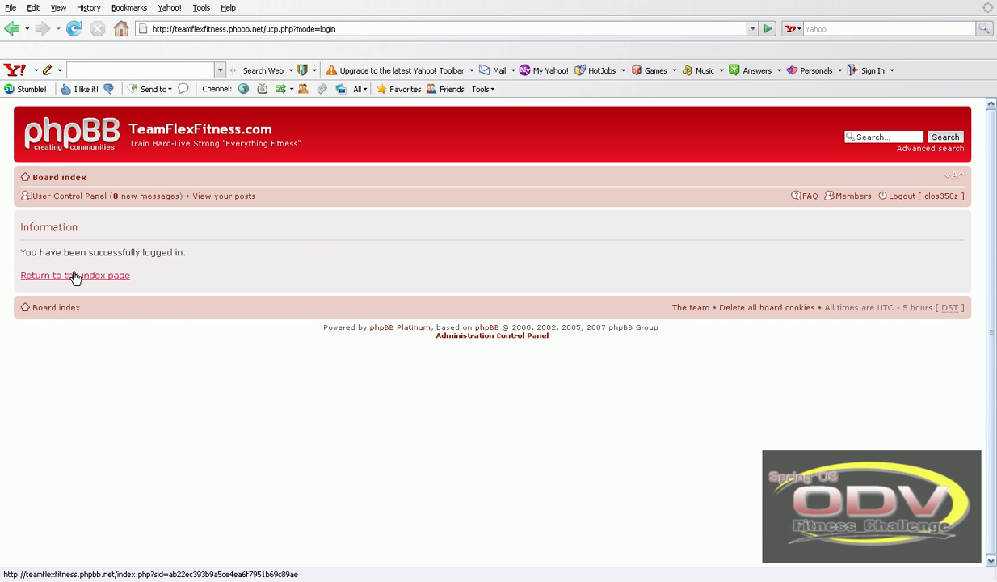
# - Return to the forum index and open the ODV Fitness Challenge forum
pyautogui.click(80, 278)
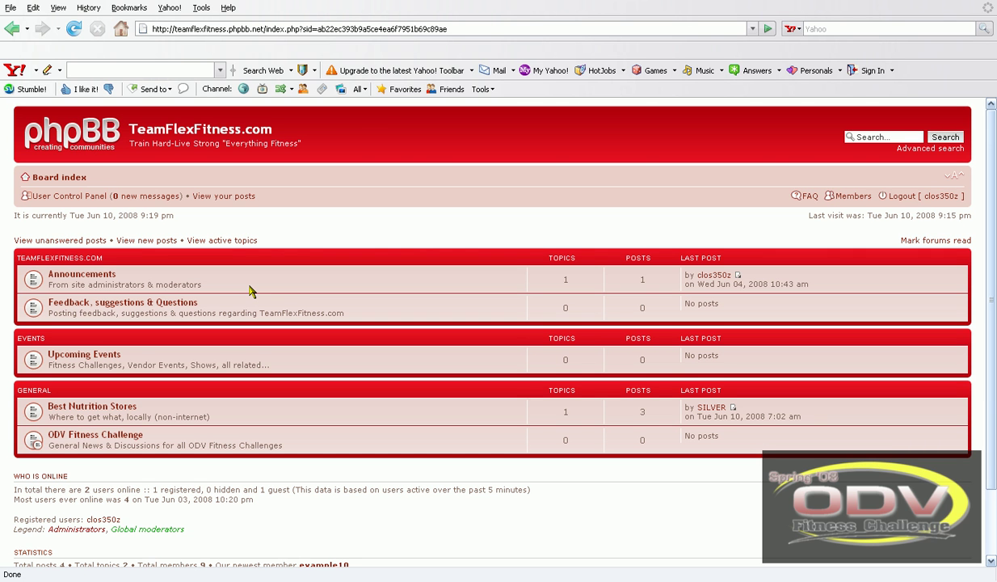
pyautogui.scroll(-2, 247, 243)
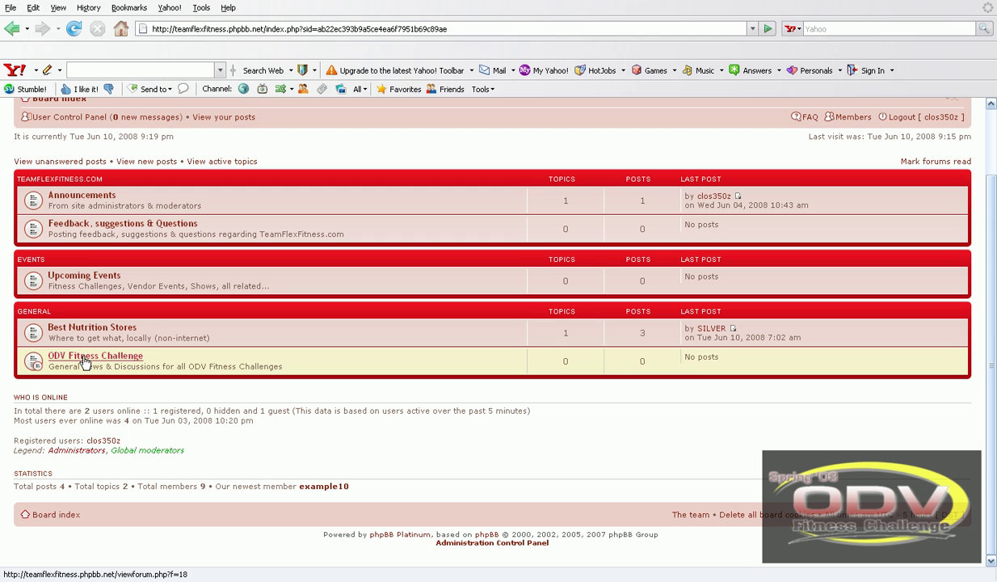
pyautogui.click(85, 360)
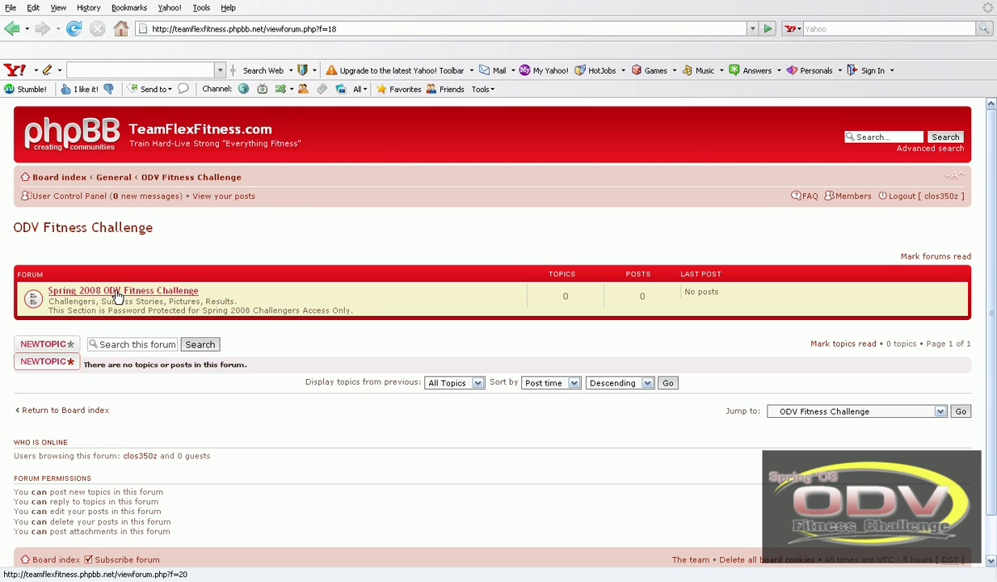
# - Enter the Spring 2008 ODV Fitness Challenge subforum by submitting its forum password
pyautogui.click(118, 292)
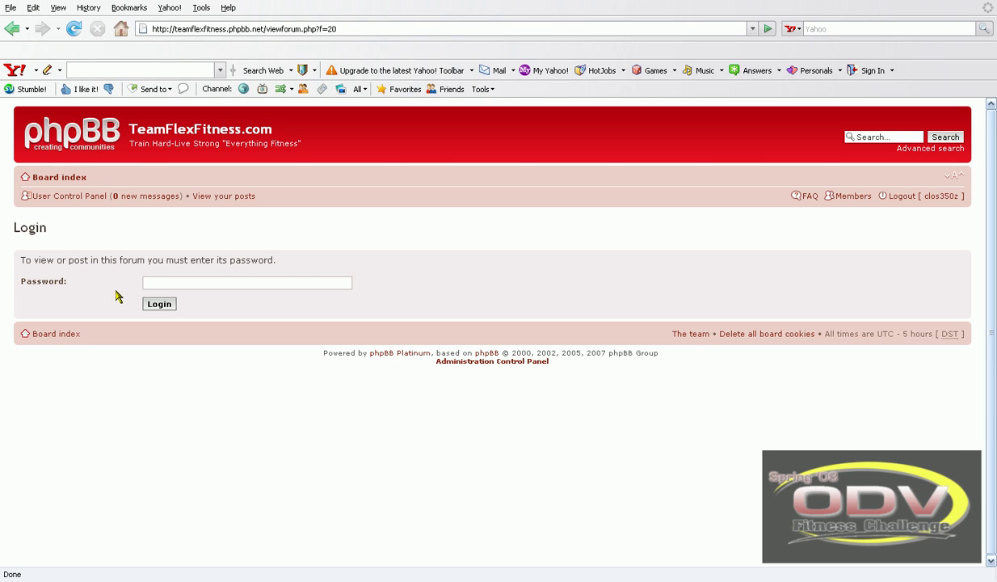
pyautogui.click(147, 282)
pyautogui.write('*')
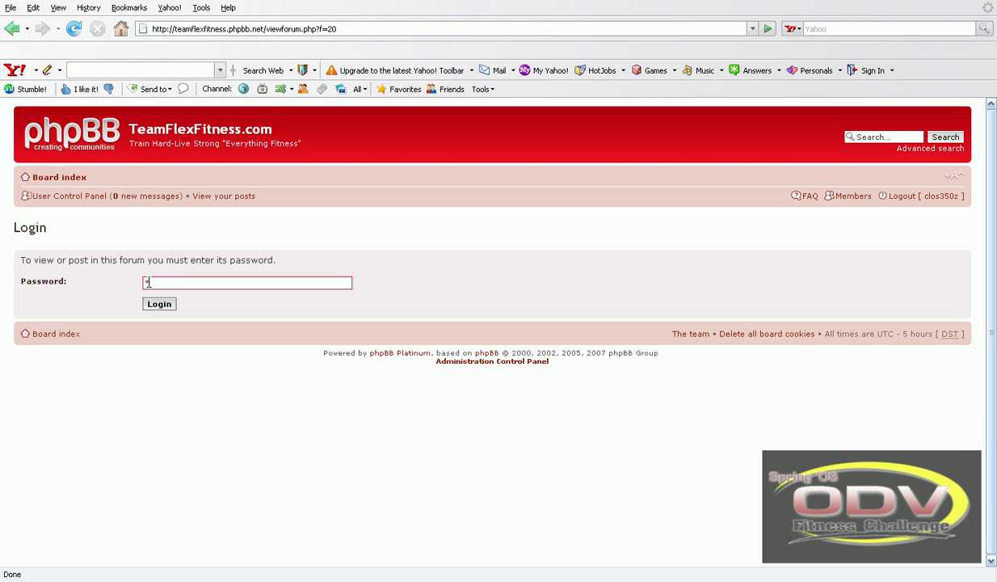
pyautogui.write('***********')
pyautogui.click(160, 304)
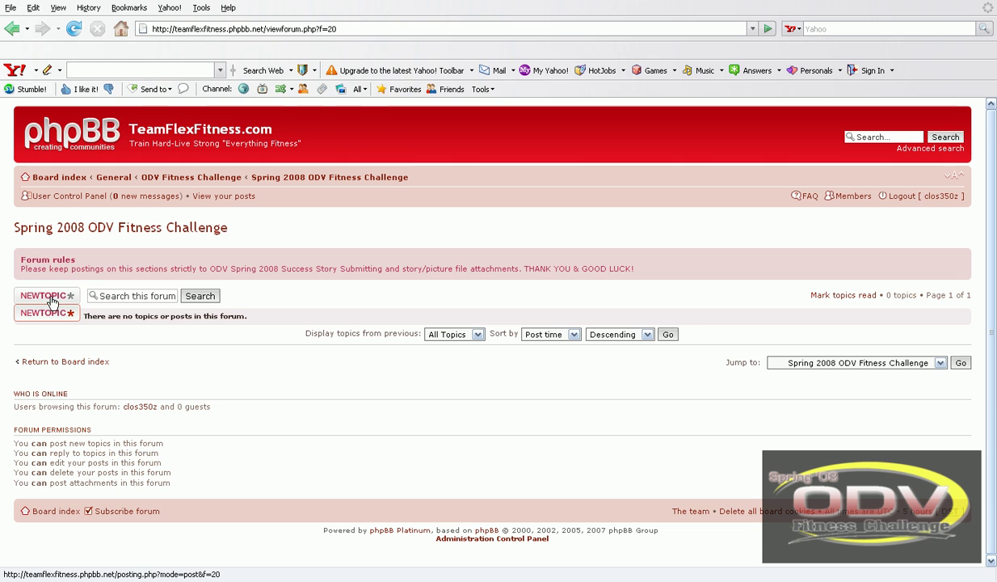
# - Start a new topic in the Spring 2008 ODV Fitness Challenge forum
pyautogui.click(50, 299)
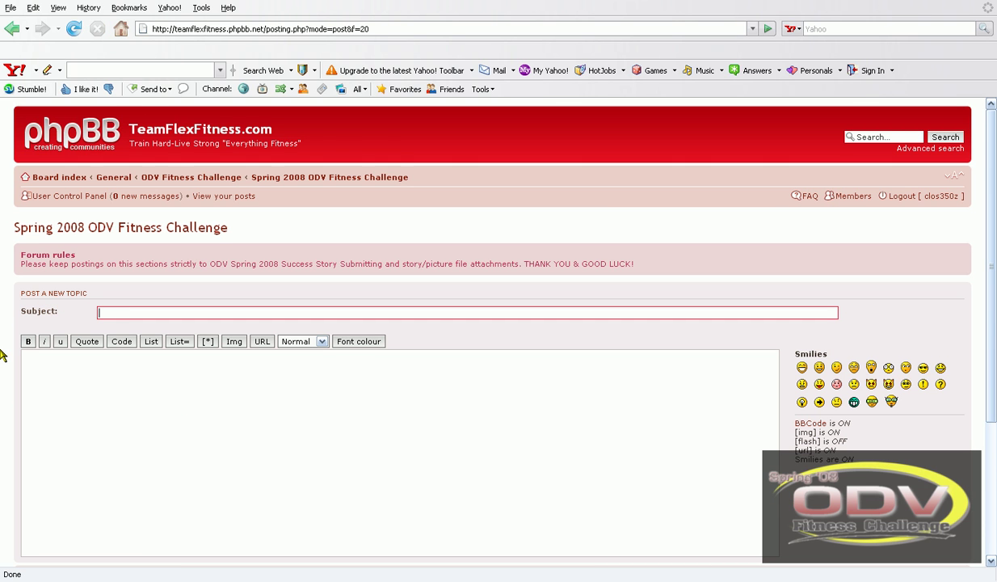
# - Enter the challenger's full name as the topic subject and move to the message body
pyautogui.click(104, 365)
pyautogui.scroll(-3, 171, 335)
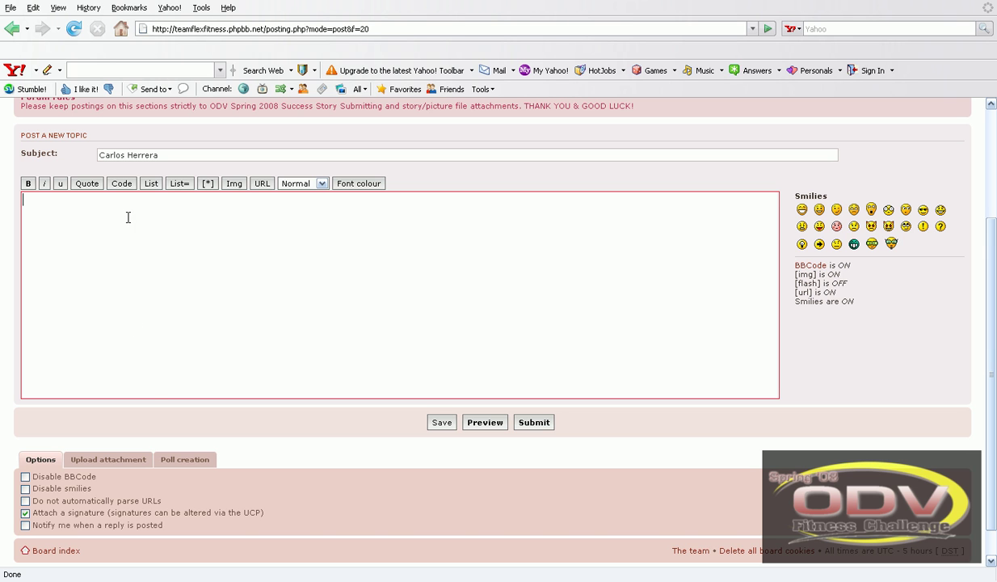
pyautogui.scroll(-1, 109, 449)
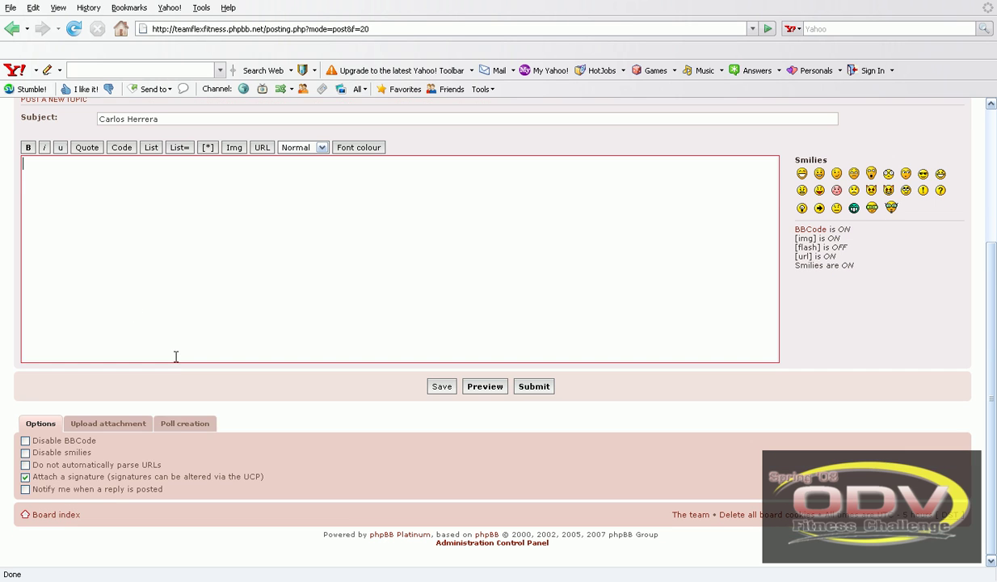
# - Upload the personal success story .doc as an attachment with the comment 'success story'
pyautogui.click(115, 425)
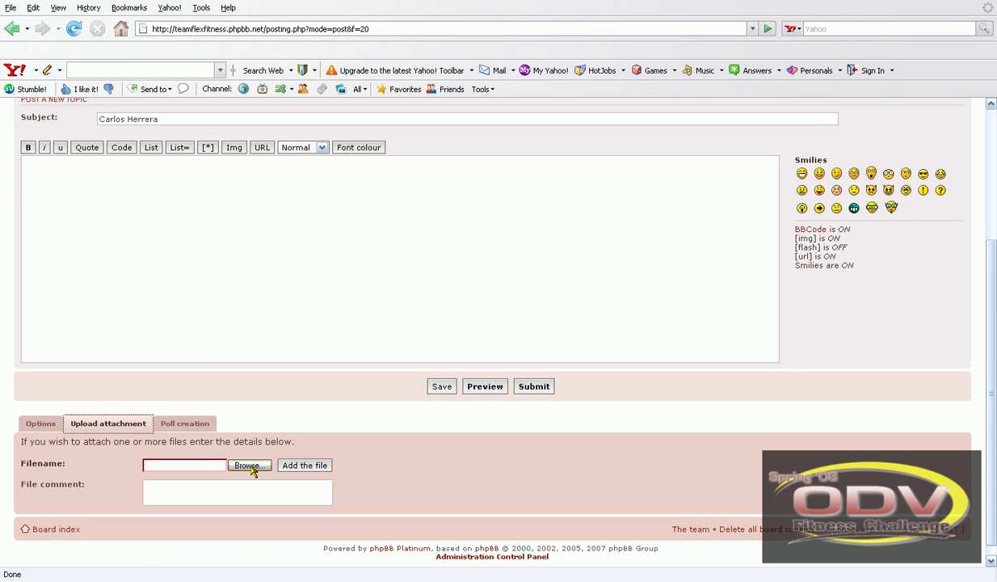
pyautogui.click(251, 466)
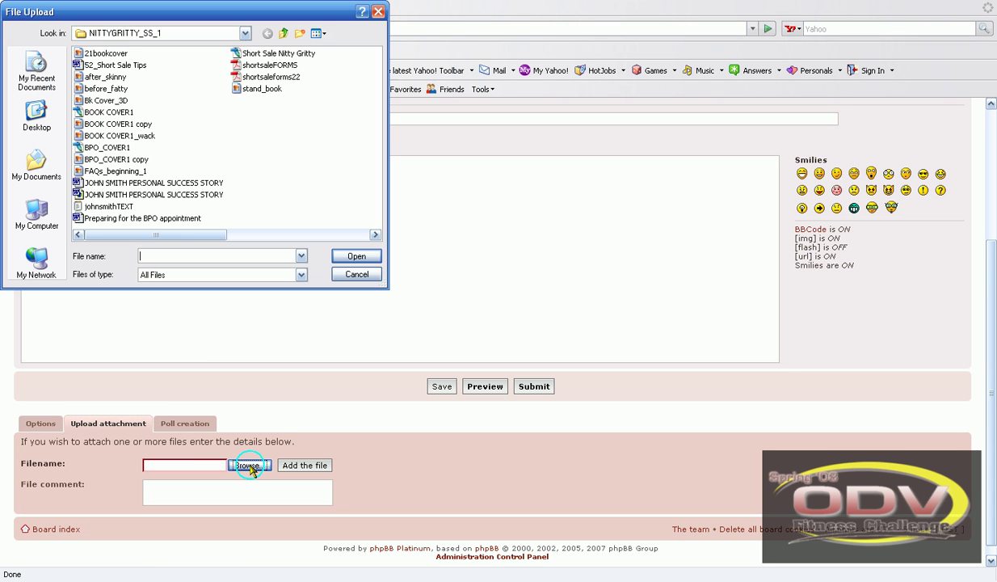
pyautogui.click(121, 184)
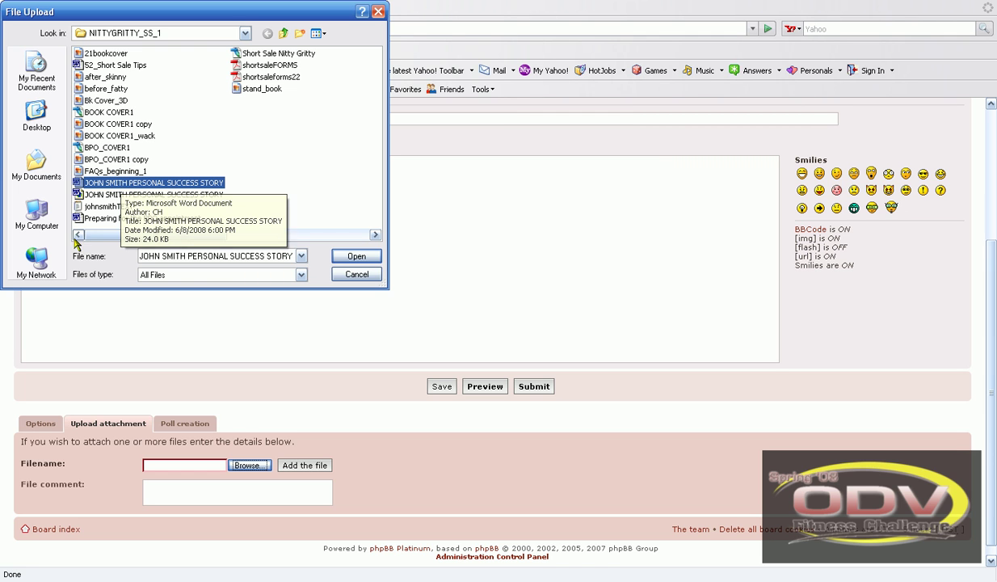
pyautogui.click(356, 256)
pyautogui.click(206, 485)
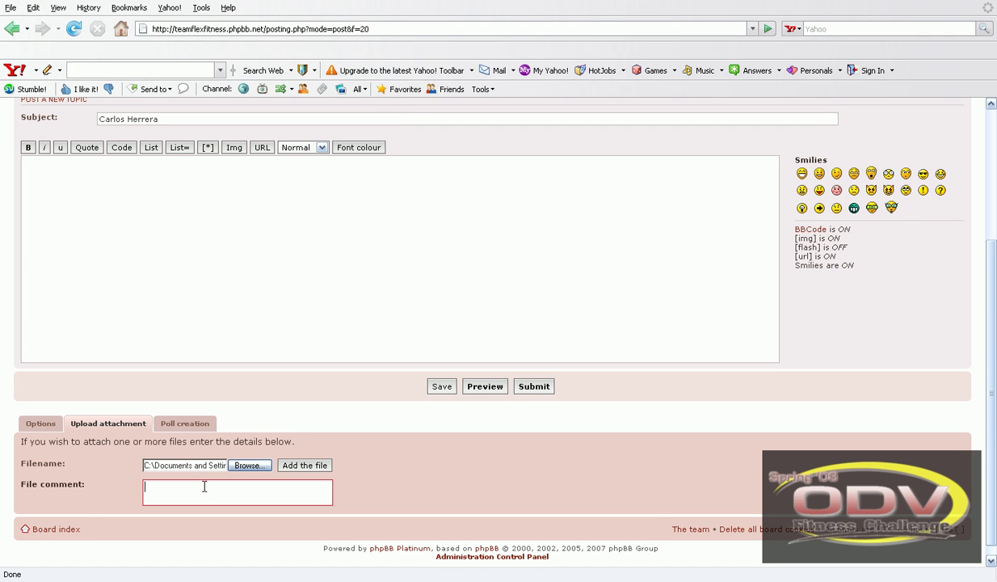
pyautogui.write('su')
pyautogui.write('cess')
pyautogui.press('BackSpace')
pyautogui.press('BackSpace')
pyautogui.press('BackSpace')
pyautogui.press('BackSpace')
pyautogui.press('BackSpace')
pyautogui.write('ccess story')
pyautogui.click(311, 467)
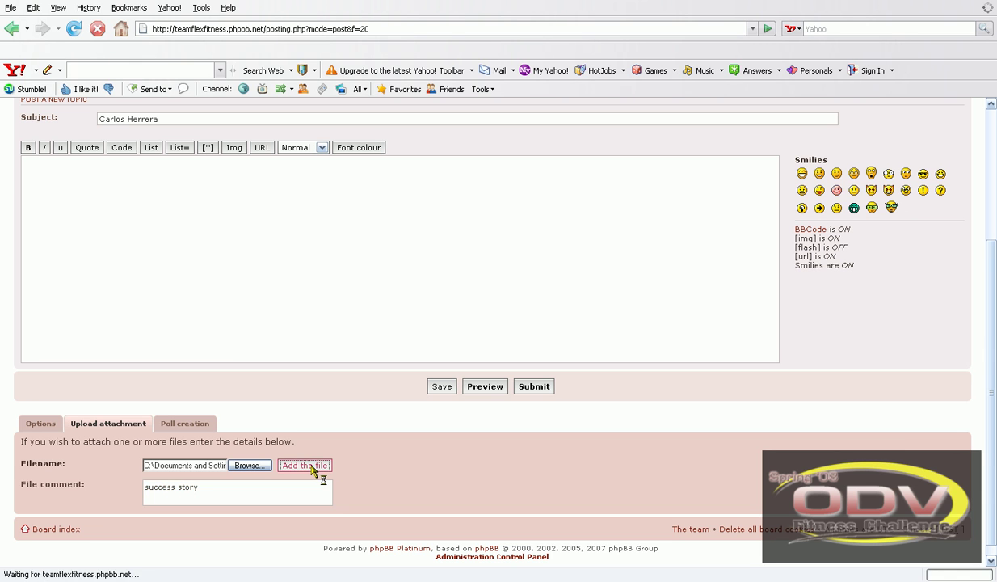
pyautogui.scroll(-5, 310, 447)
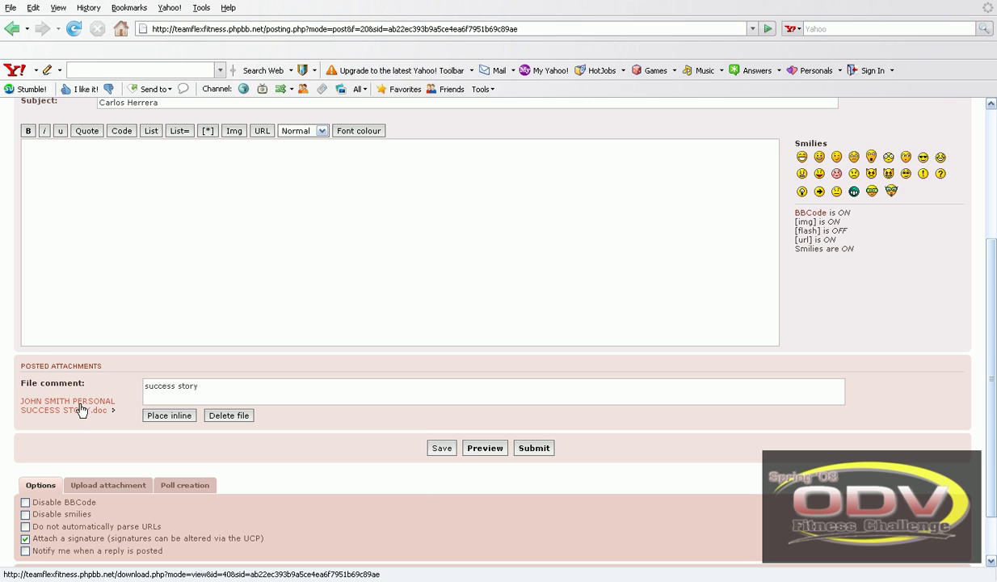
# - Place the success-story .doc attachment inline in the message body
pyautogui.scroll(1, 243, 456)
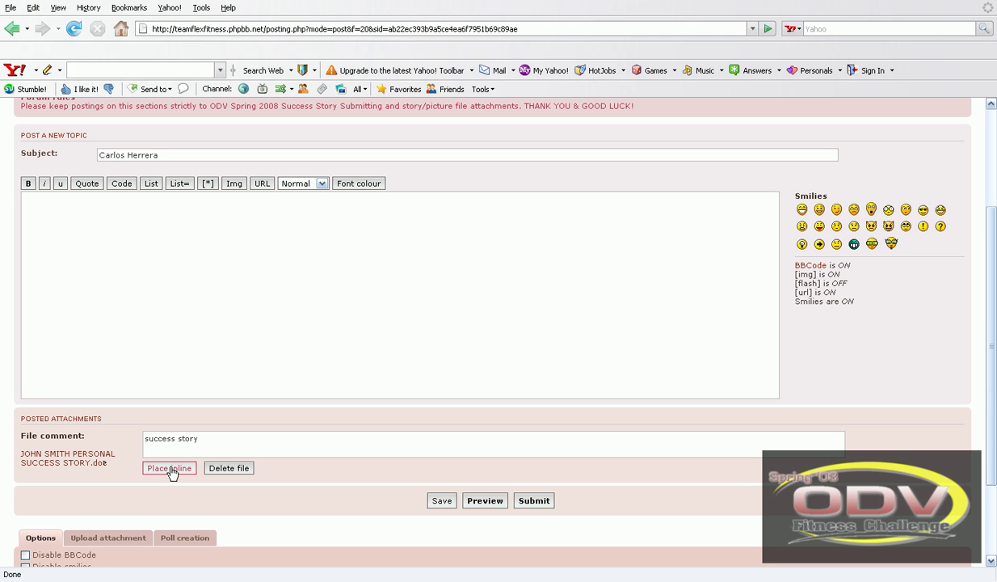
pyautogui.click(170, 469)
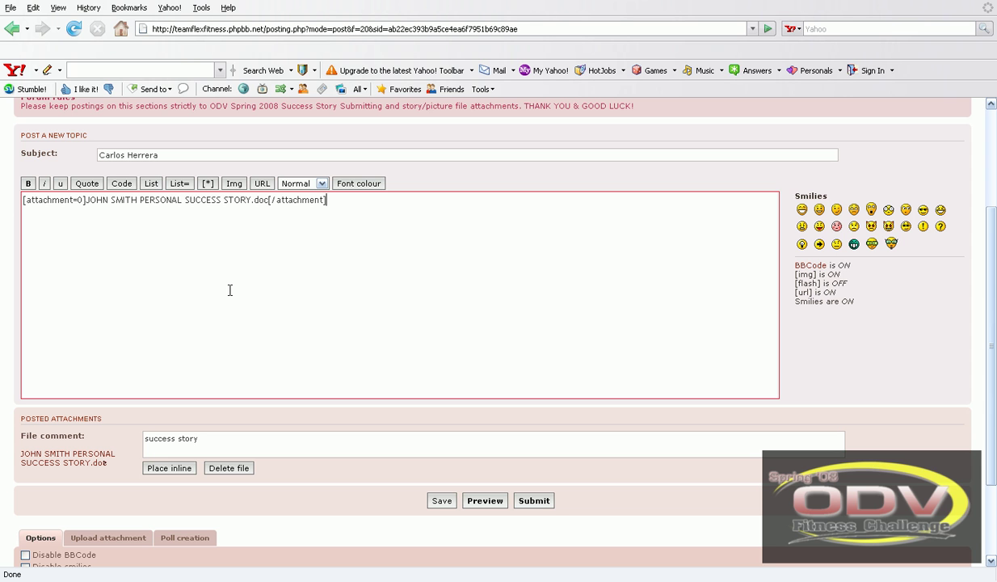
pyautogui.scroll(-3, 238, 280)
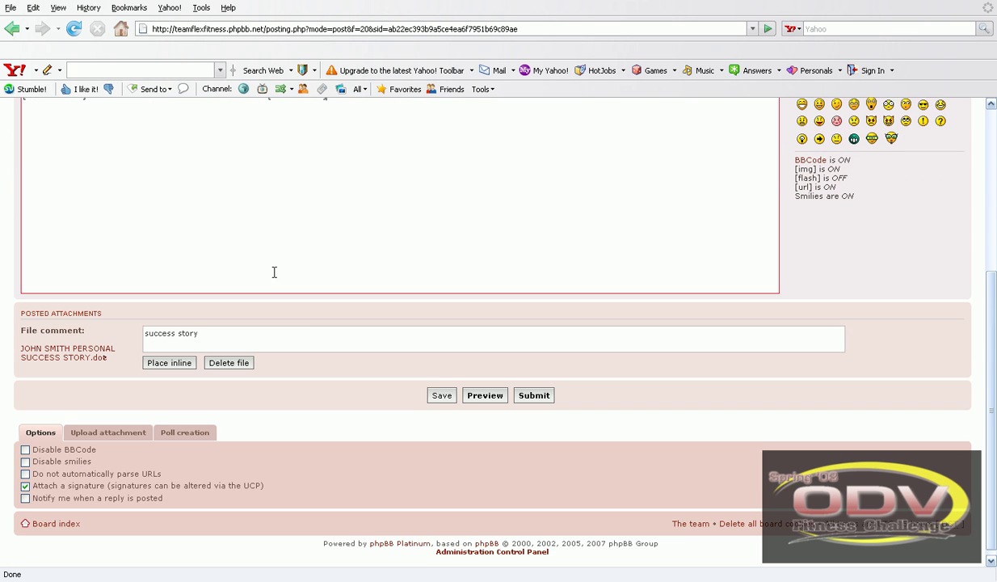
# - Browse for a second attachment, checking My Documents and My Pictures first
pyautogui.click(108, 425)
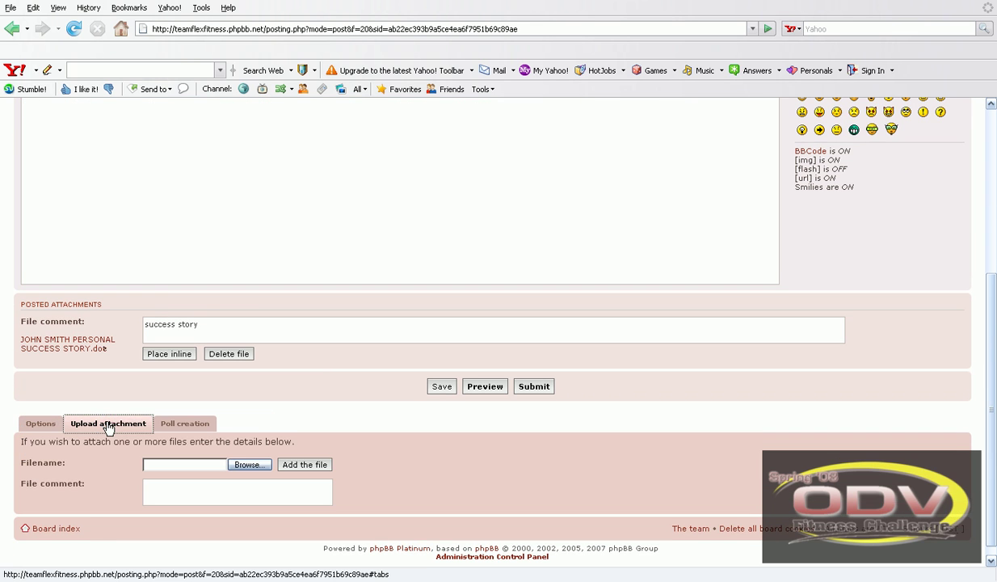
pyautogui.click(254, 469)
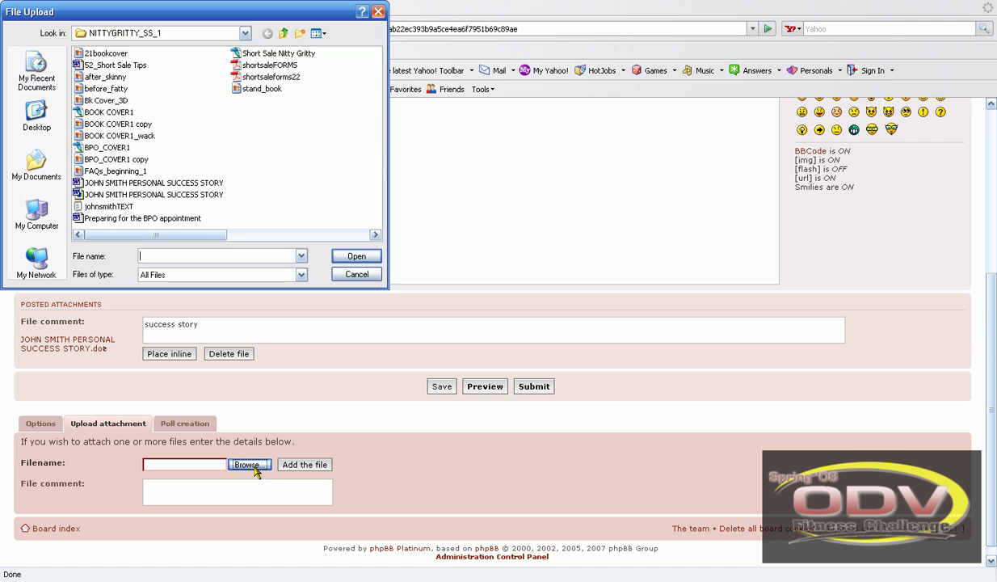
pyautogui.click(40, 171)
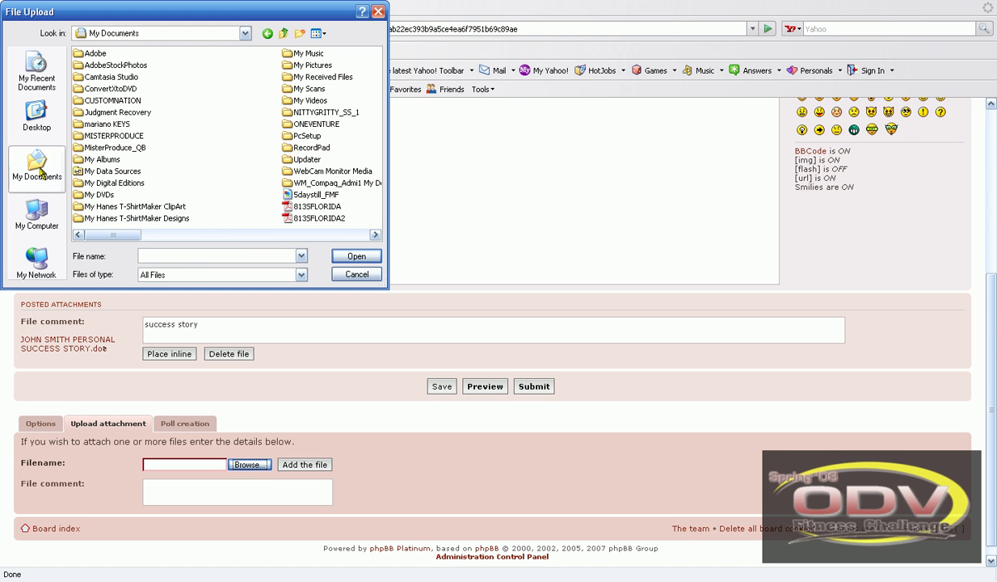
pyautogui.doubleClick(300, 67)
pyautogui.scroll(-3, 315, 124)
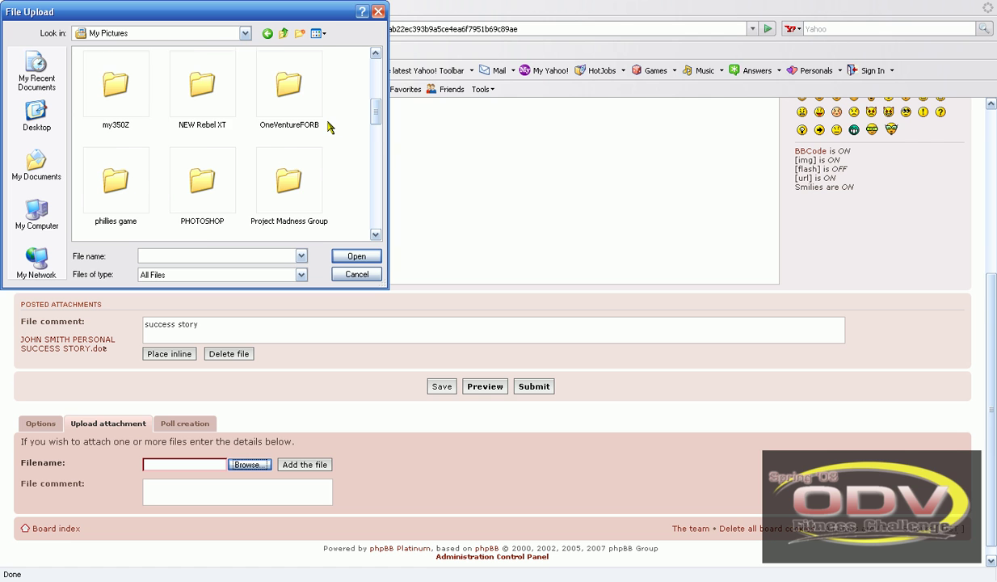
pyautogui.scroll(-2, 328, 125)
pyautogui.scroll(-5, 257, 112)
pyautogui.scroll(6, 265, 113)
pyautogui.scroll(-3, 271, 117)
pyautogui.scroll(3, 275, 121)
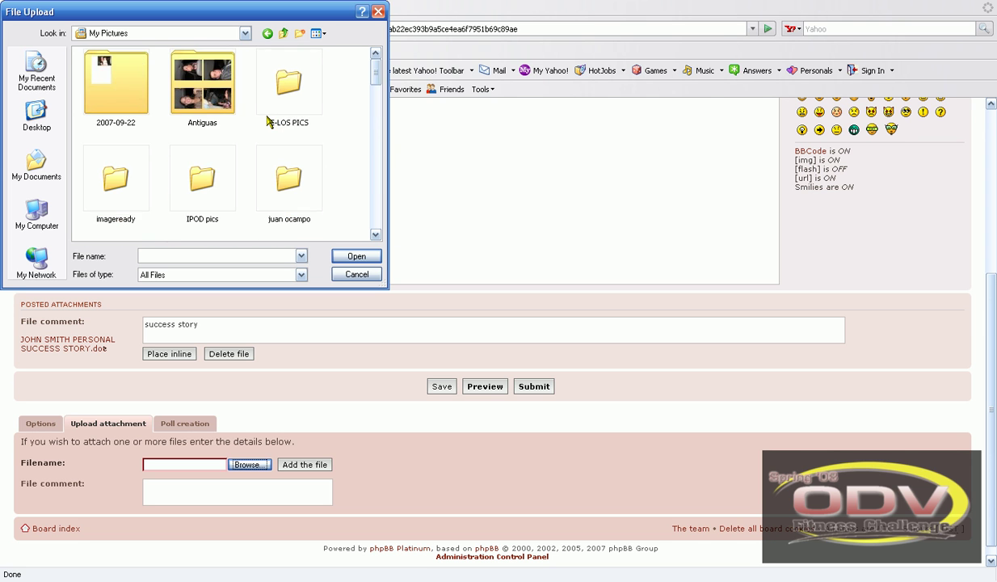
pyautogui.click(268, 34)
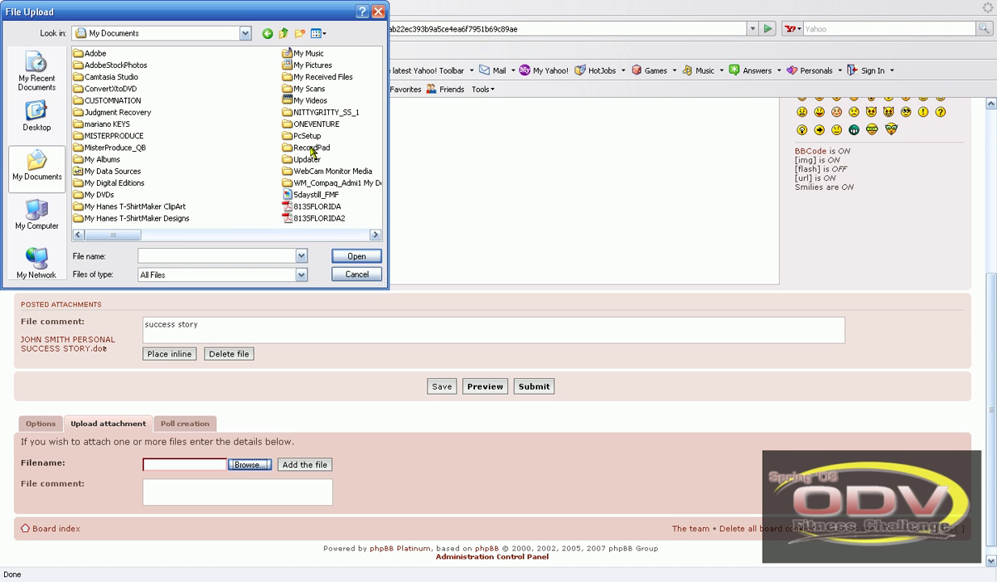
# - Choose the contestant's before/after photo from Desktop > Contestants Before & After
pyautogui.moveTo(100, 235)
pyautogui.mouseDown()
pyautogui.moveTo(161, 235)
pyautogui.moveTo(81, 234)
pyautogui.mouseUp()
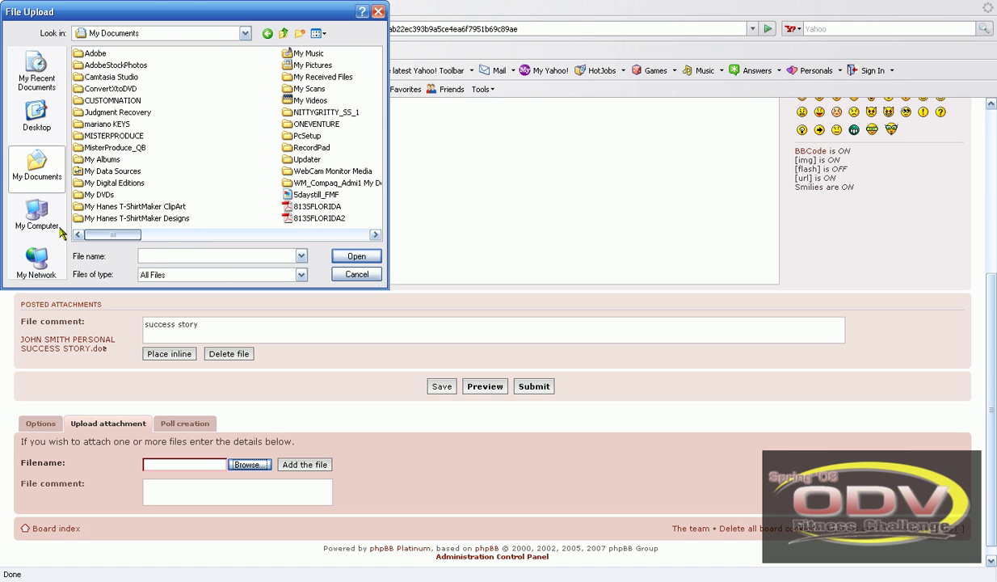
pyautogui.click(36, 117)
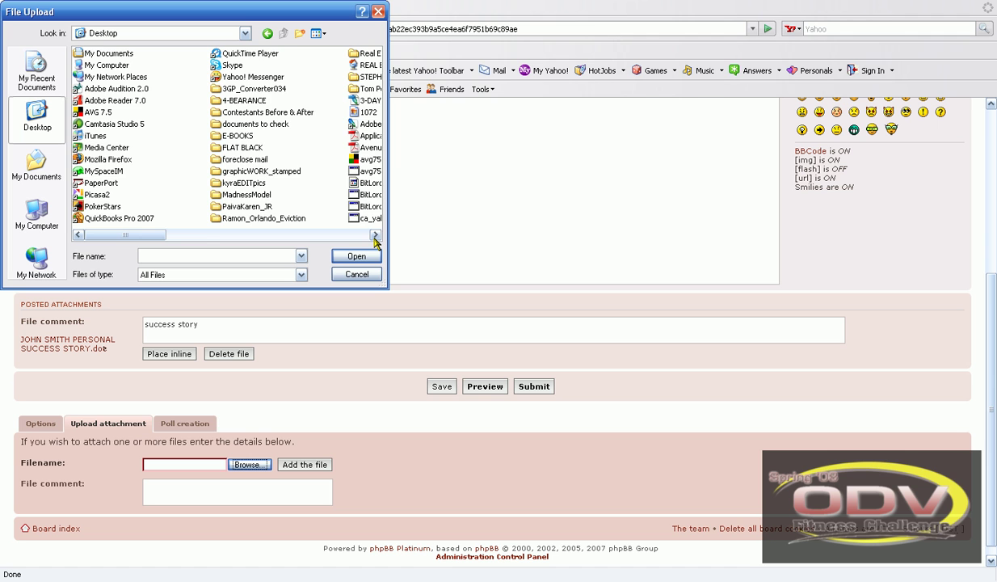
pyautogui.click(375, 235)
pyautogui.click(375, 235)
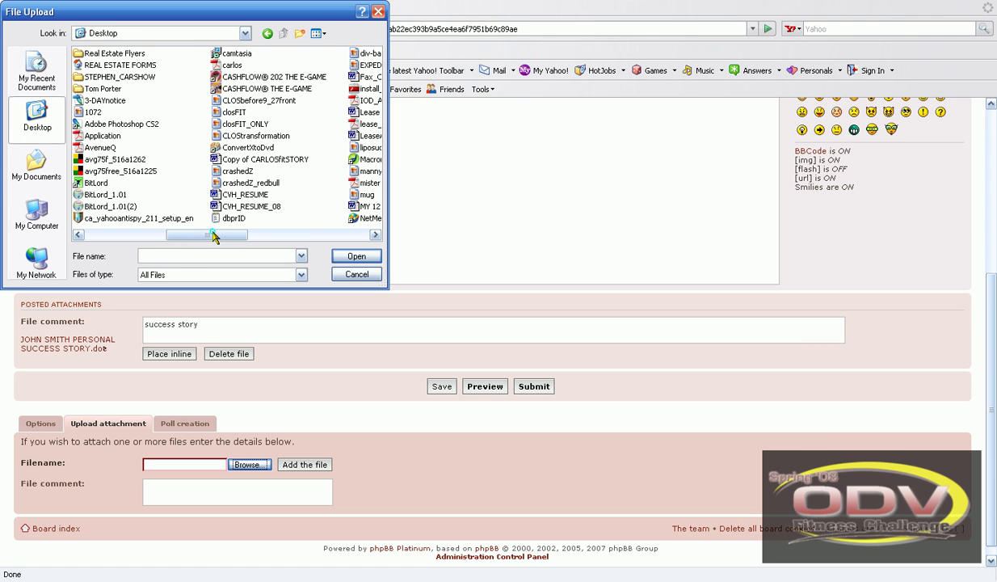
pyautogui.moveTo(214, 235); pyautogui.dragTo(173, 234)
pyautogui.doubleClick(152, 112)
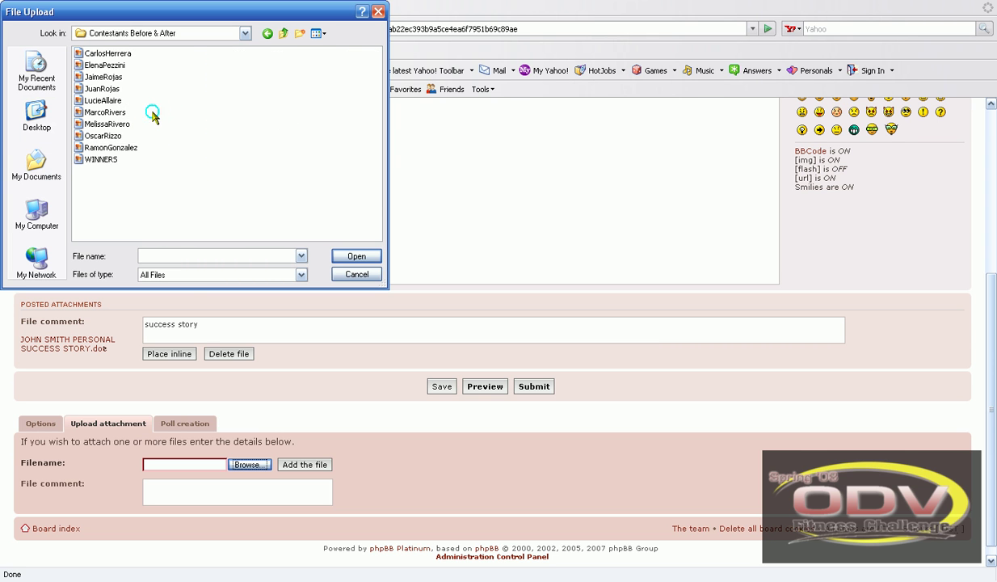
pyautogui.doubleClick(102, 64)
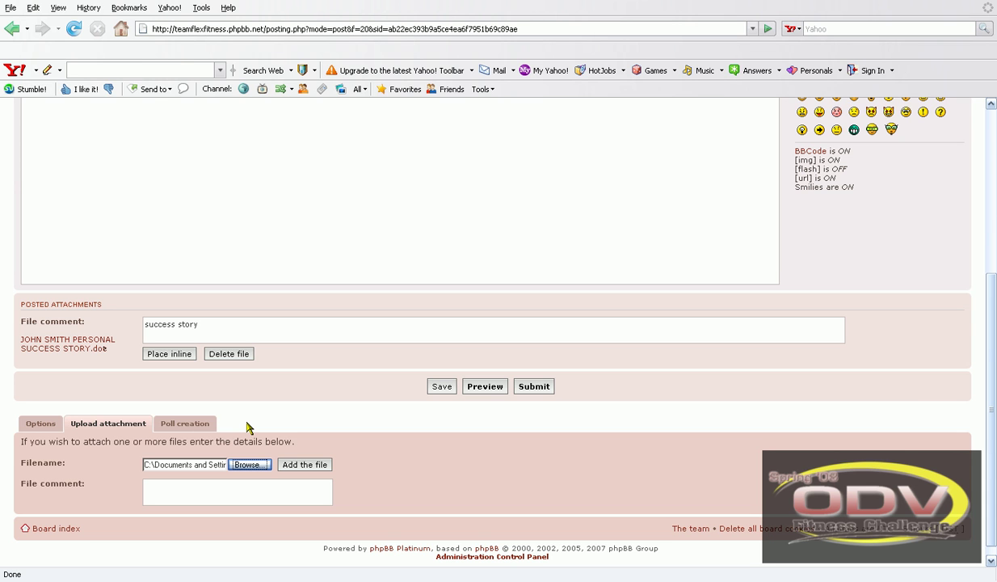
# - Upload the before/after .jpg photo as an attachment with a before-and-after file comment naming the contestant
pyautogui.click(188, 485)
pyautogui.write('carlosbefore ')
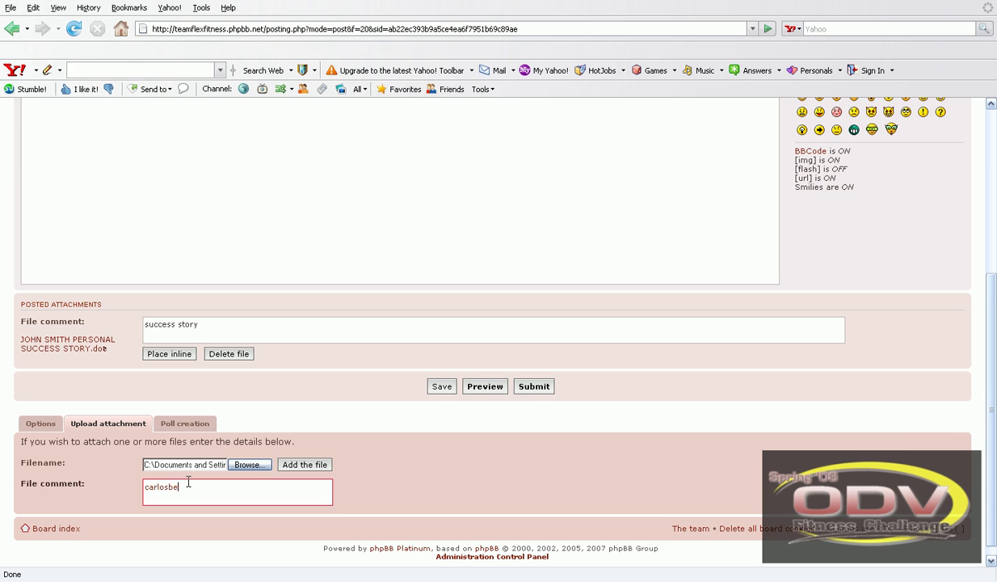
pyautogui.write('and after')
pyautogui.click(303, 467)
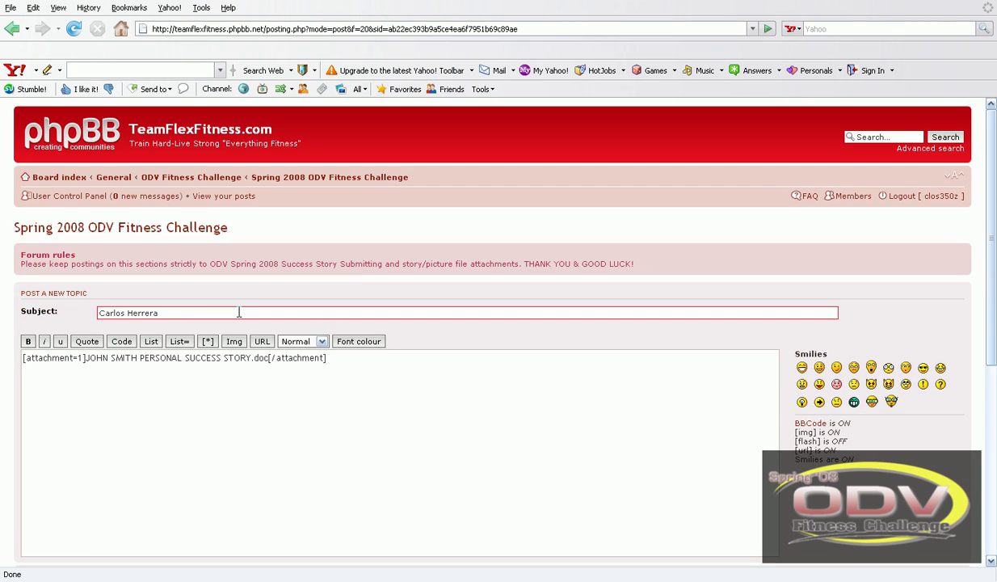
pyautogui.scroll(-5, 283, 205)
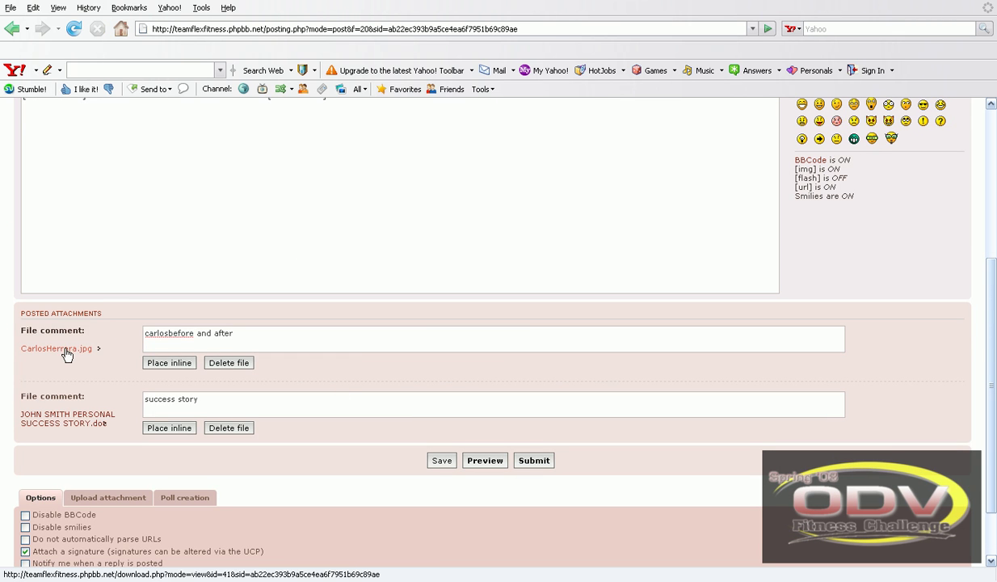
pyautogui.scroll(4, 301, 379)
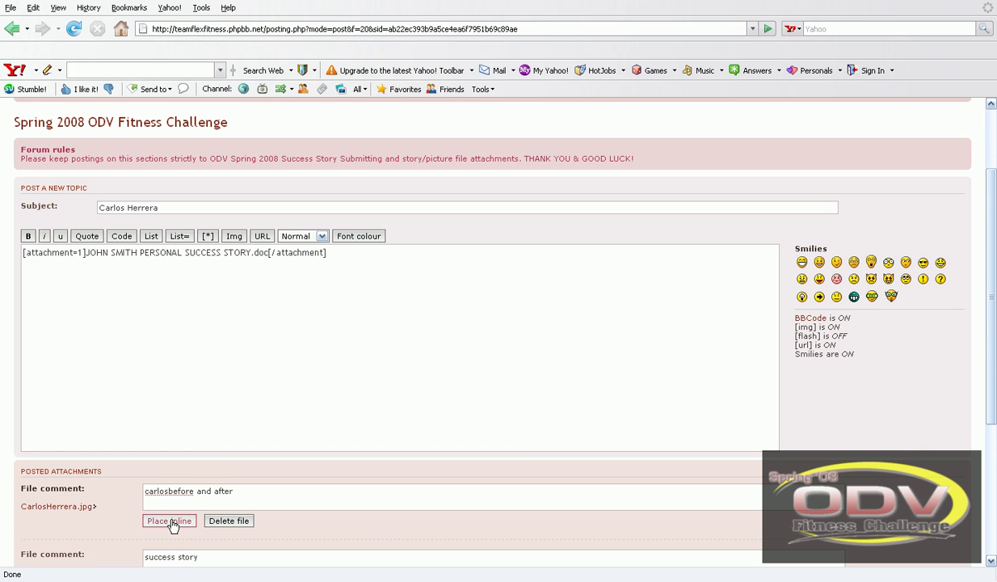
# - Insert the photo's inline attachment tag after the document tag in the message body
pyautogui.click(174, 521)
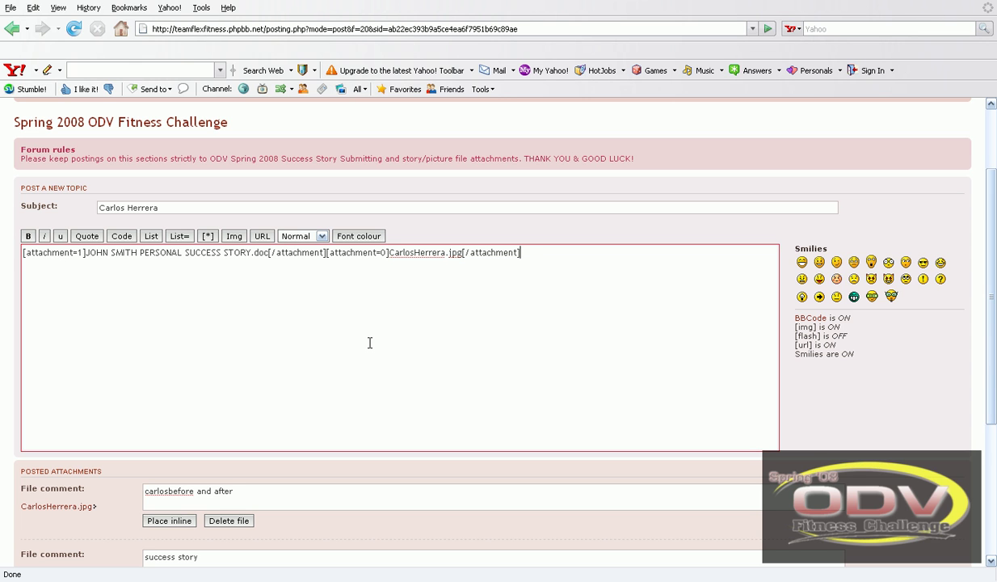
pyautogui.scroll(-1, 216, 284)
pyautogui.scroll(-1, 216, 284)
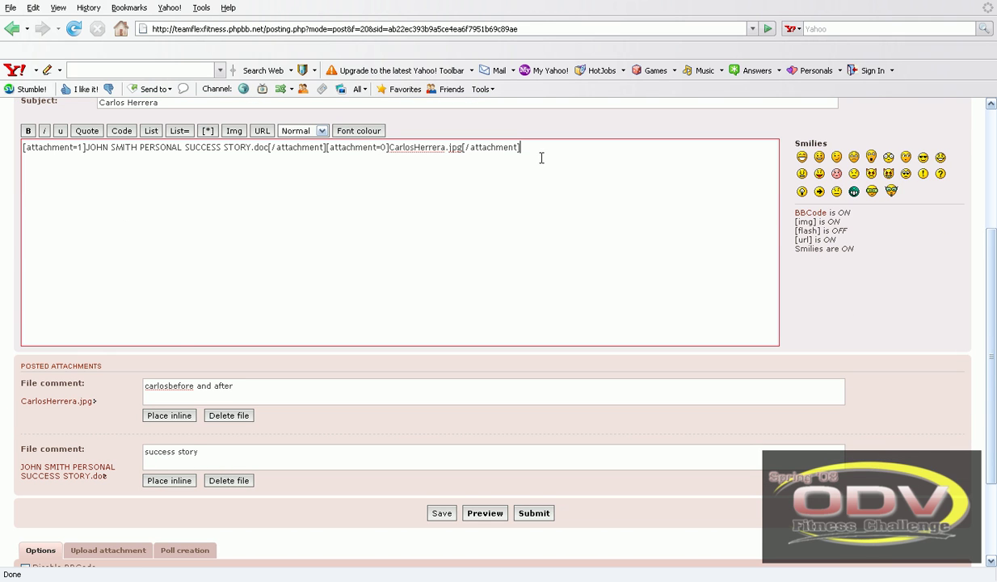
pyautogui.scroll(-1, 357, 227)
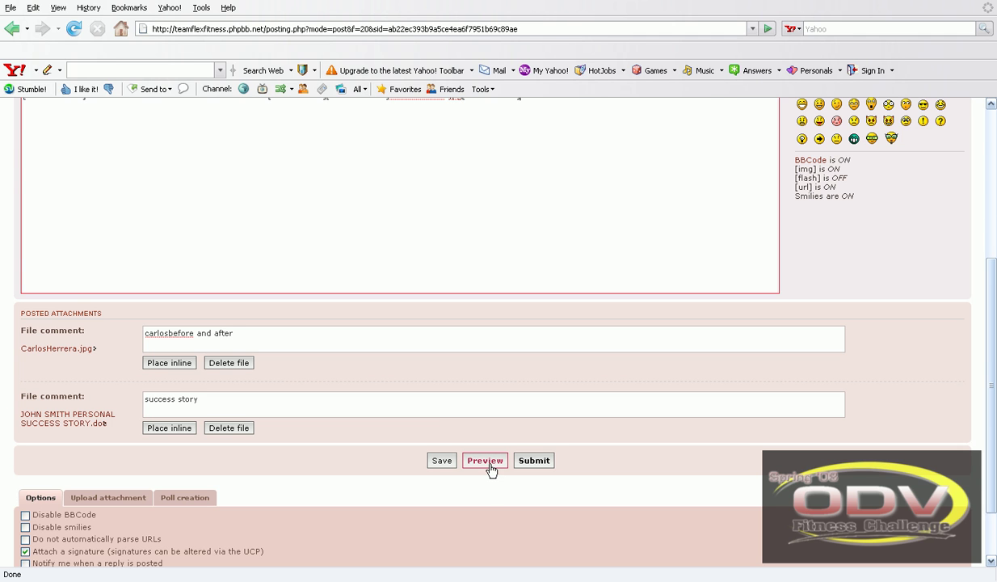
# - Submit the topic and review its success-story document link and inline before/after photo
pyautogui.click(533, 462)
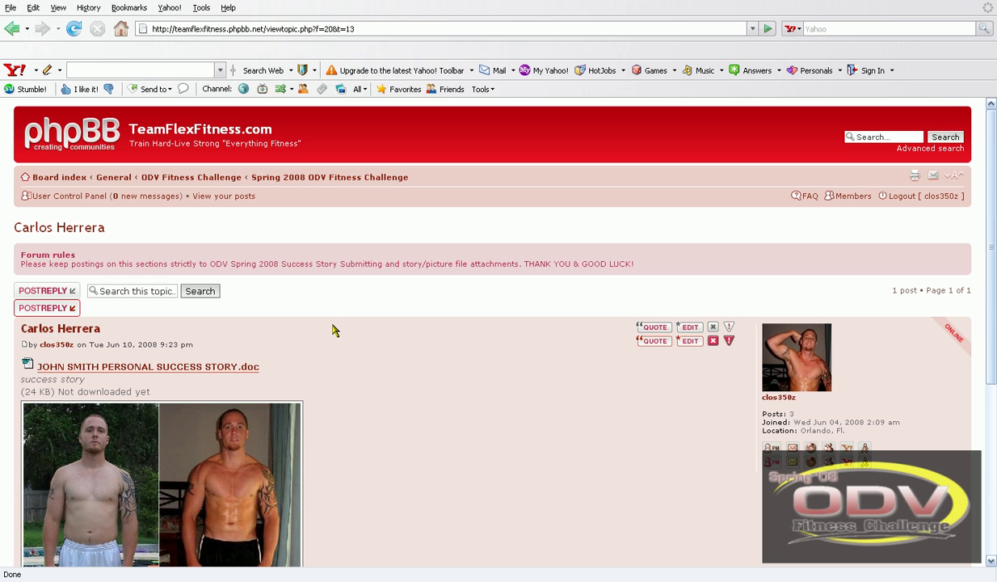
pyautogui.scroll(-3, 331, 330)
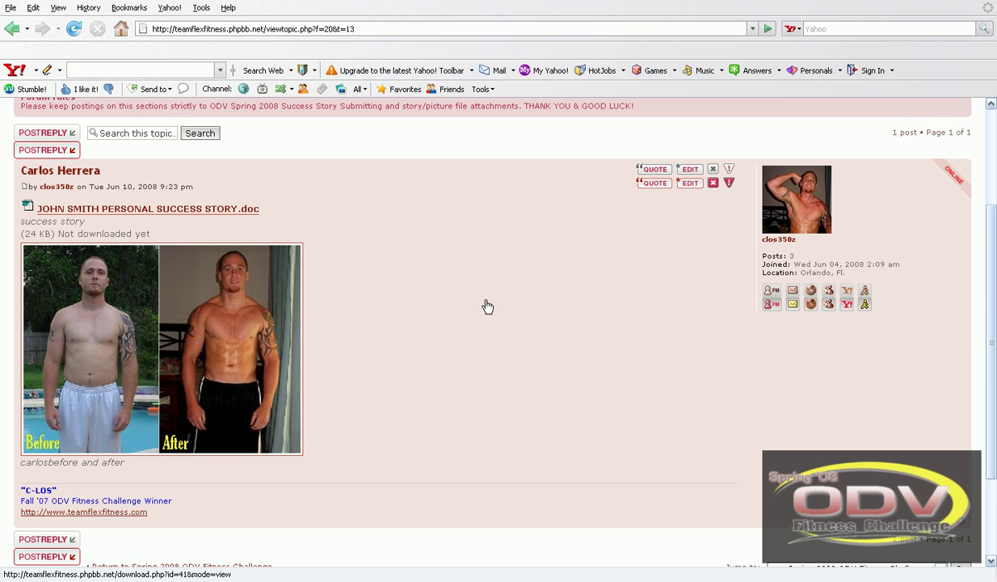
pyautogui.scroll(-3, 440, 268)
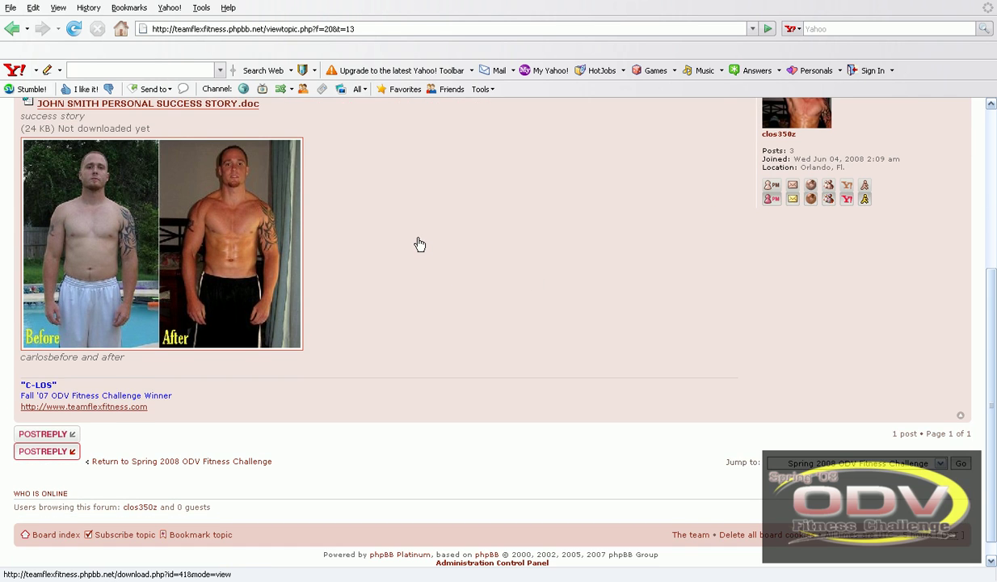
pyautogui.scroll(-1, 416, 242)
pyautogui.scroll(7, 414, 319)
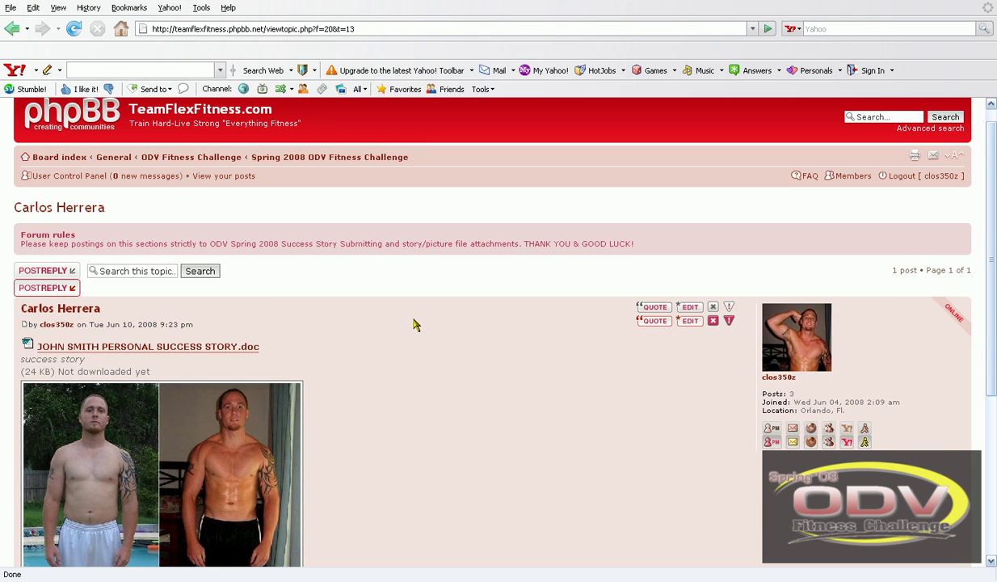
pyautogui.scroll(-1, 414, 324)
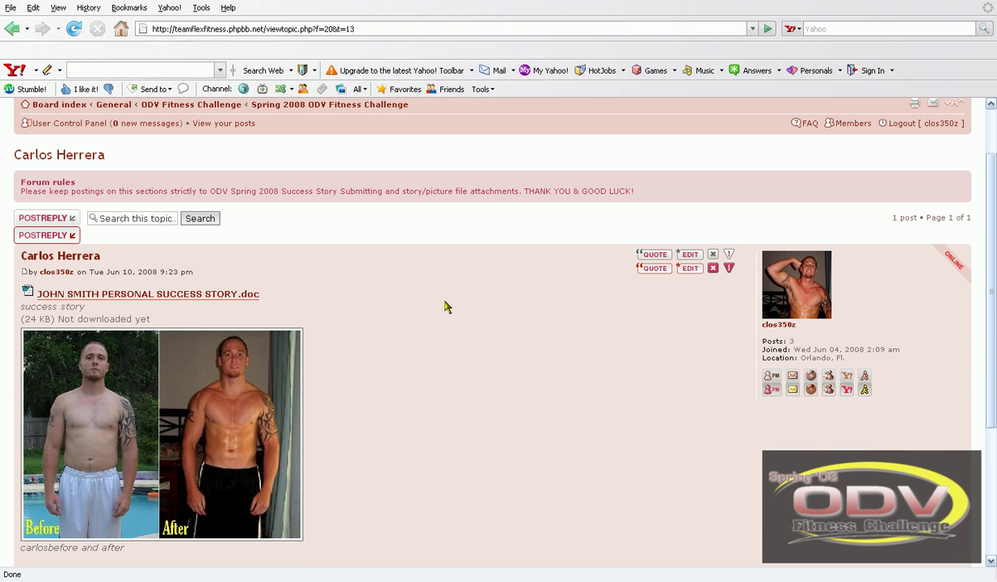
pyautogui.scroll(2, 367, 325)
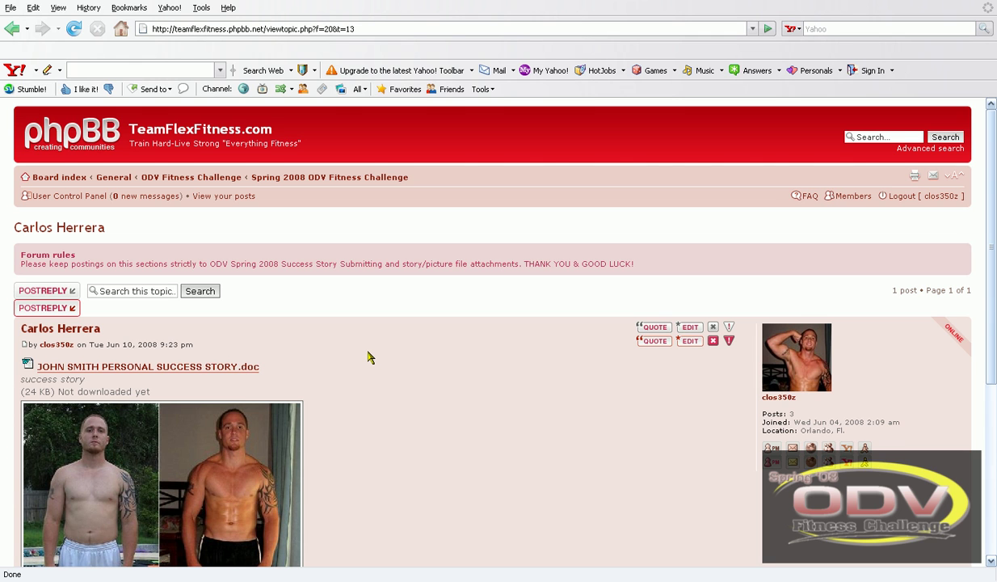
pyautogui.click(321, 177)
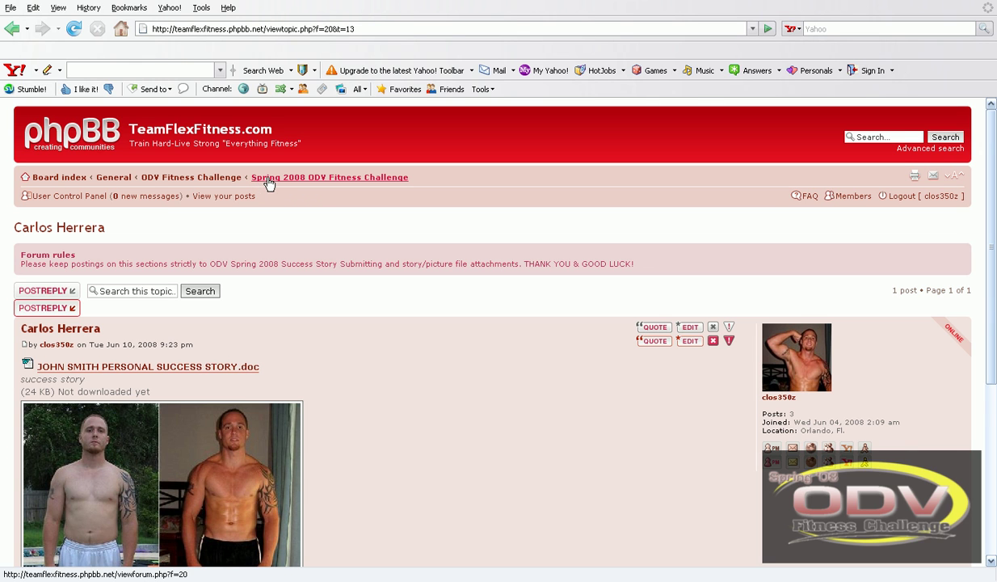
# - Open the Spring 2008 ODV Fitness Challenge topic list and confirm the new topic shows 0 replies and 1 view
pyautogui.click(281, 179)
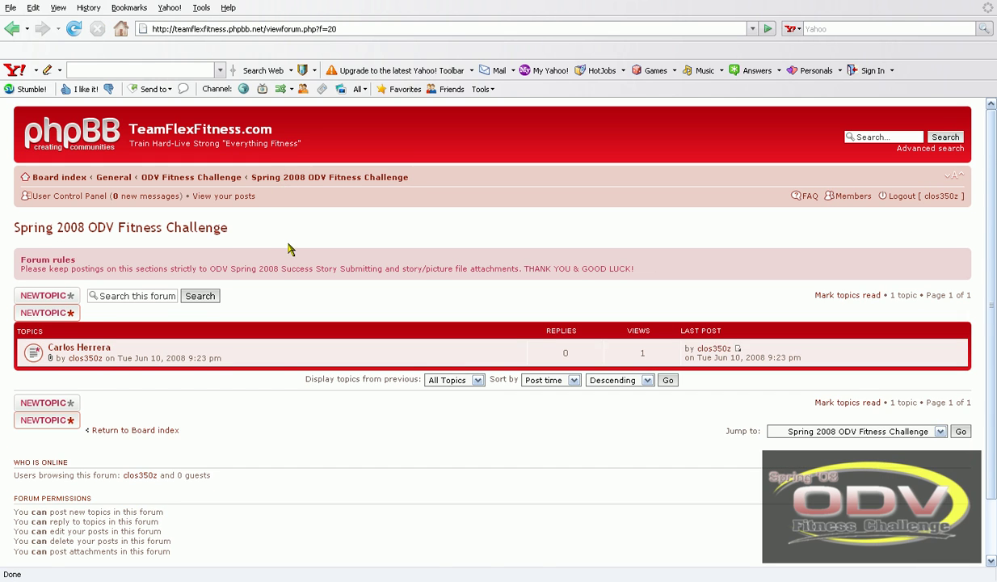
pyautogui.scroll(-3, 243, 266)
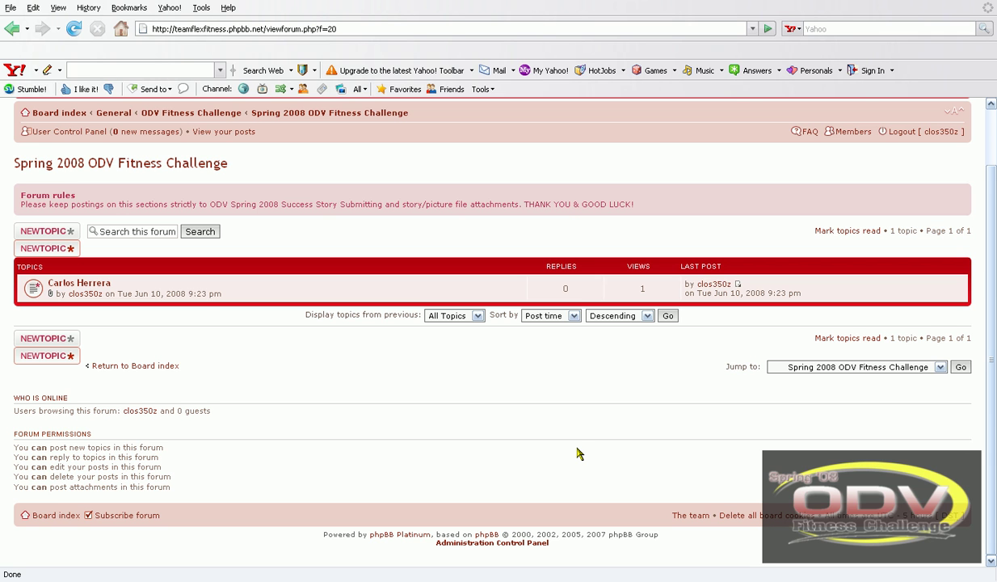
pyautogui.scroll(1, 578, 453)
pyautogui.scroll(-1, 578, 453)
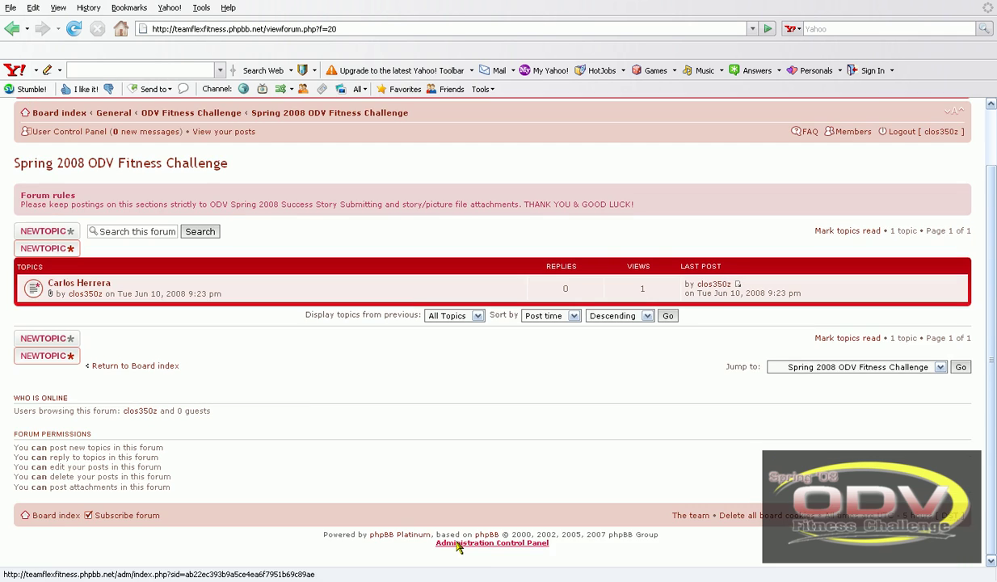